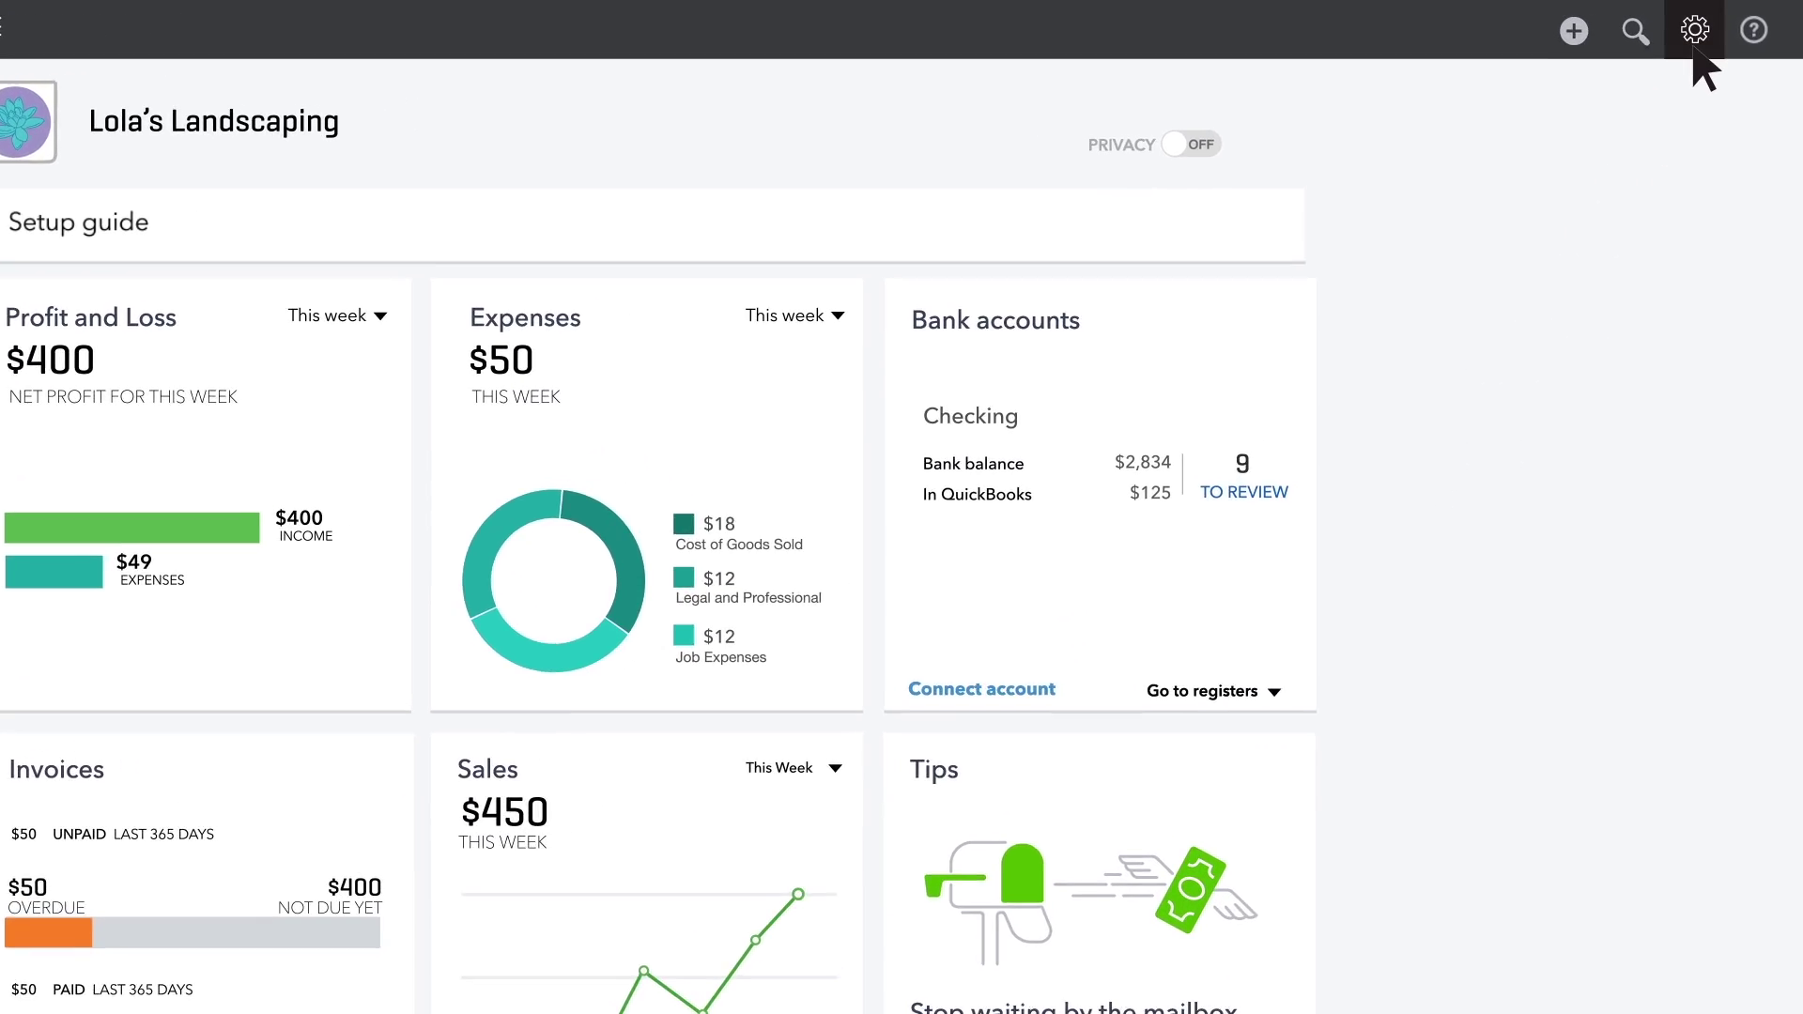
Open the Payments settings and view the Accept Payments offer with its credit card rates
{"action": "left_click", "coordinate": [1694, 23]}
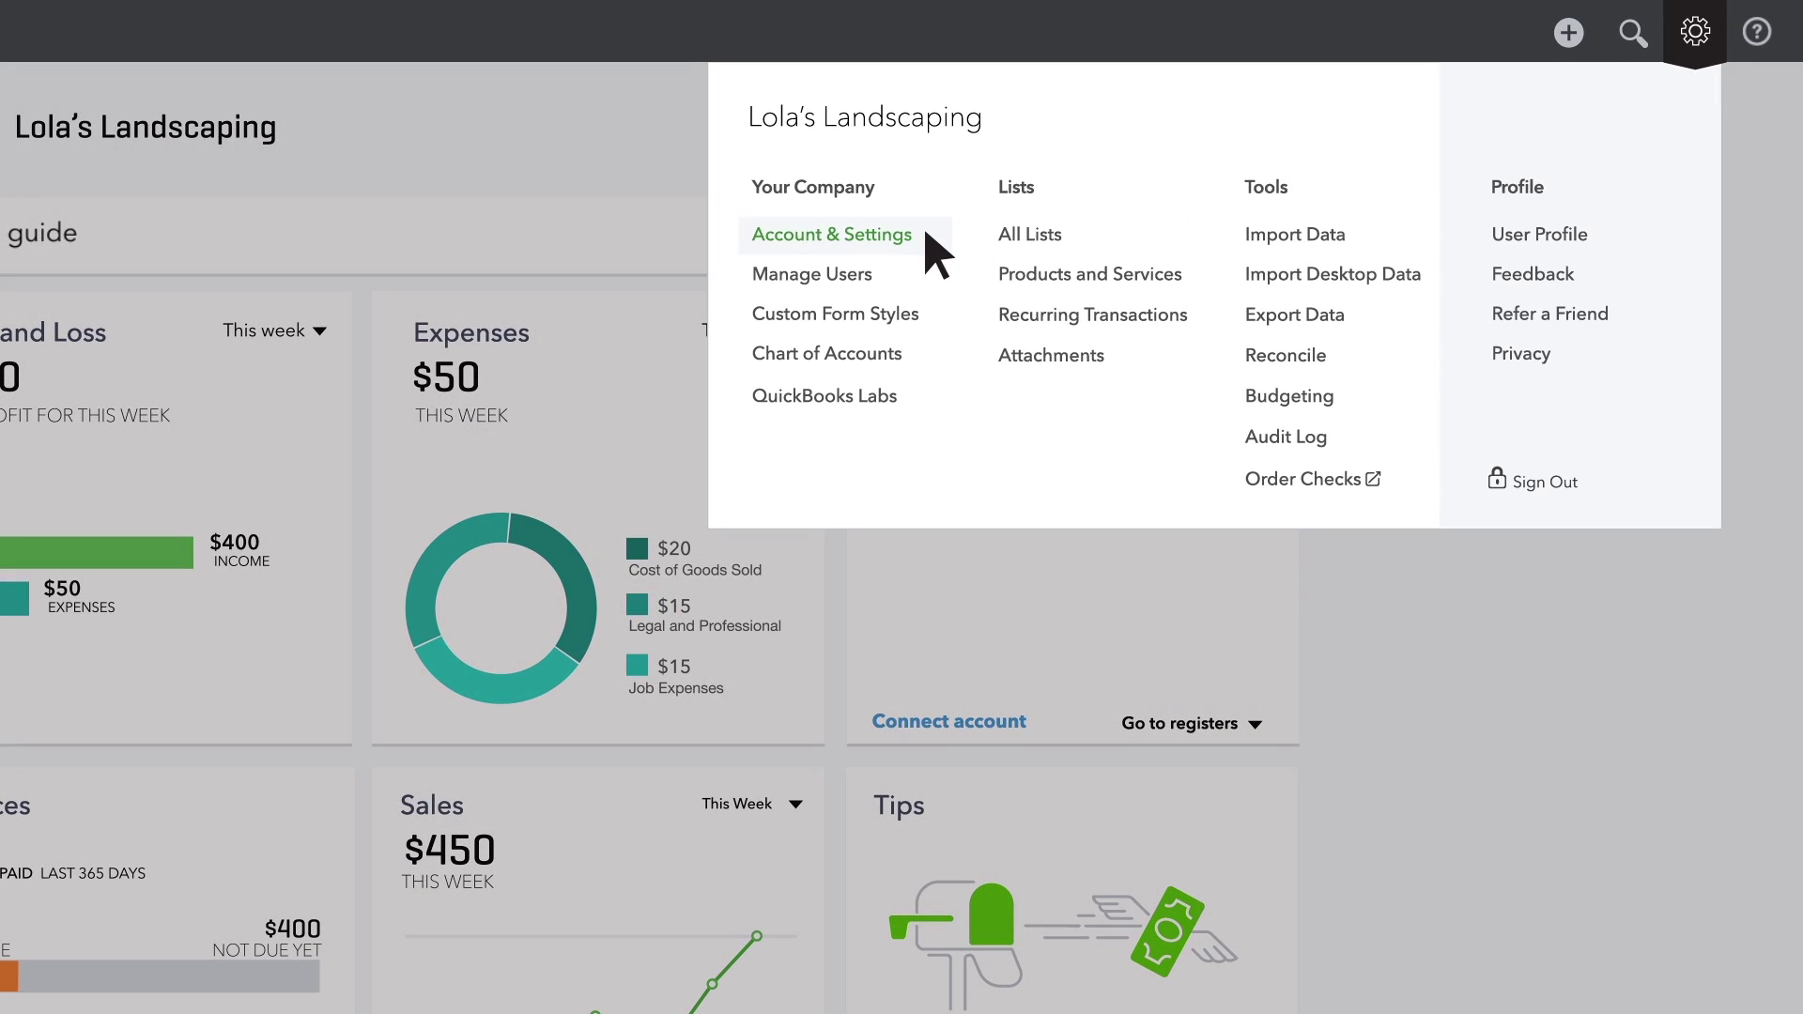
{"action": "left_click", "coordinate": [919, 234]}
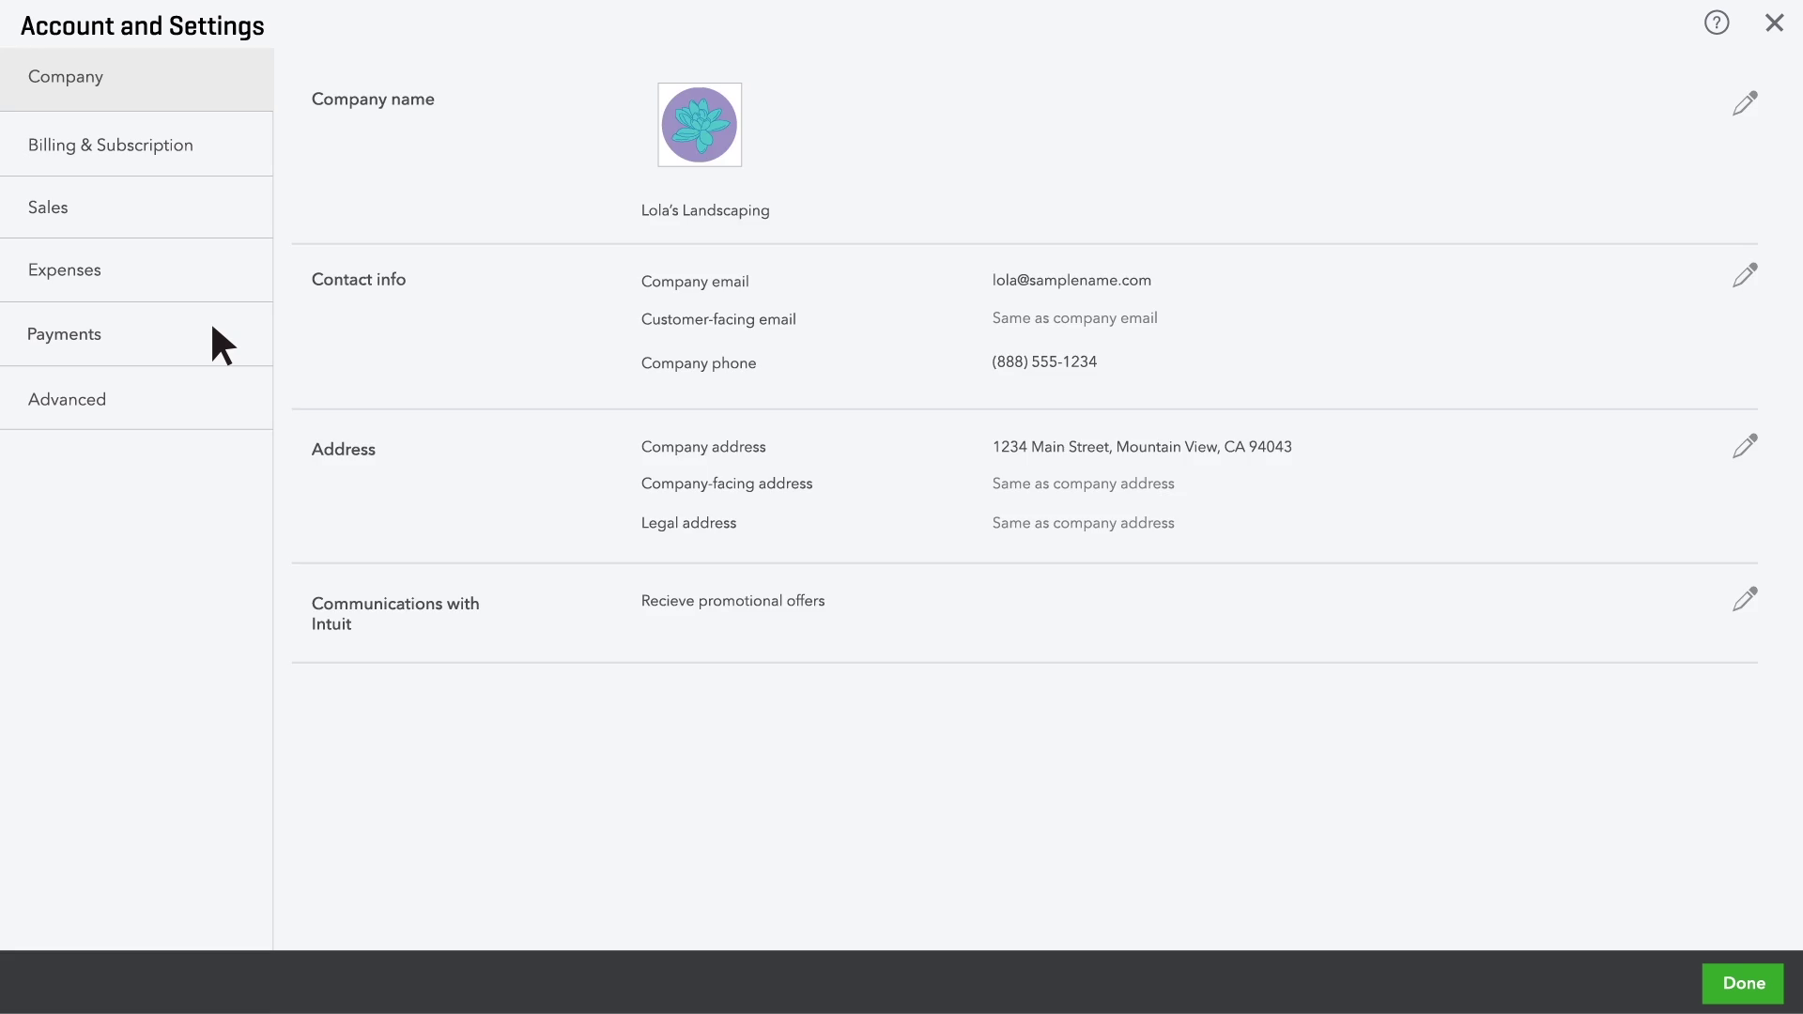
{"action": "left_click", "coordinate": [211, 335]}
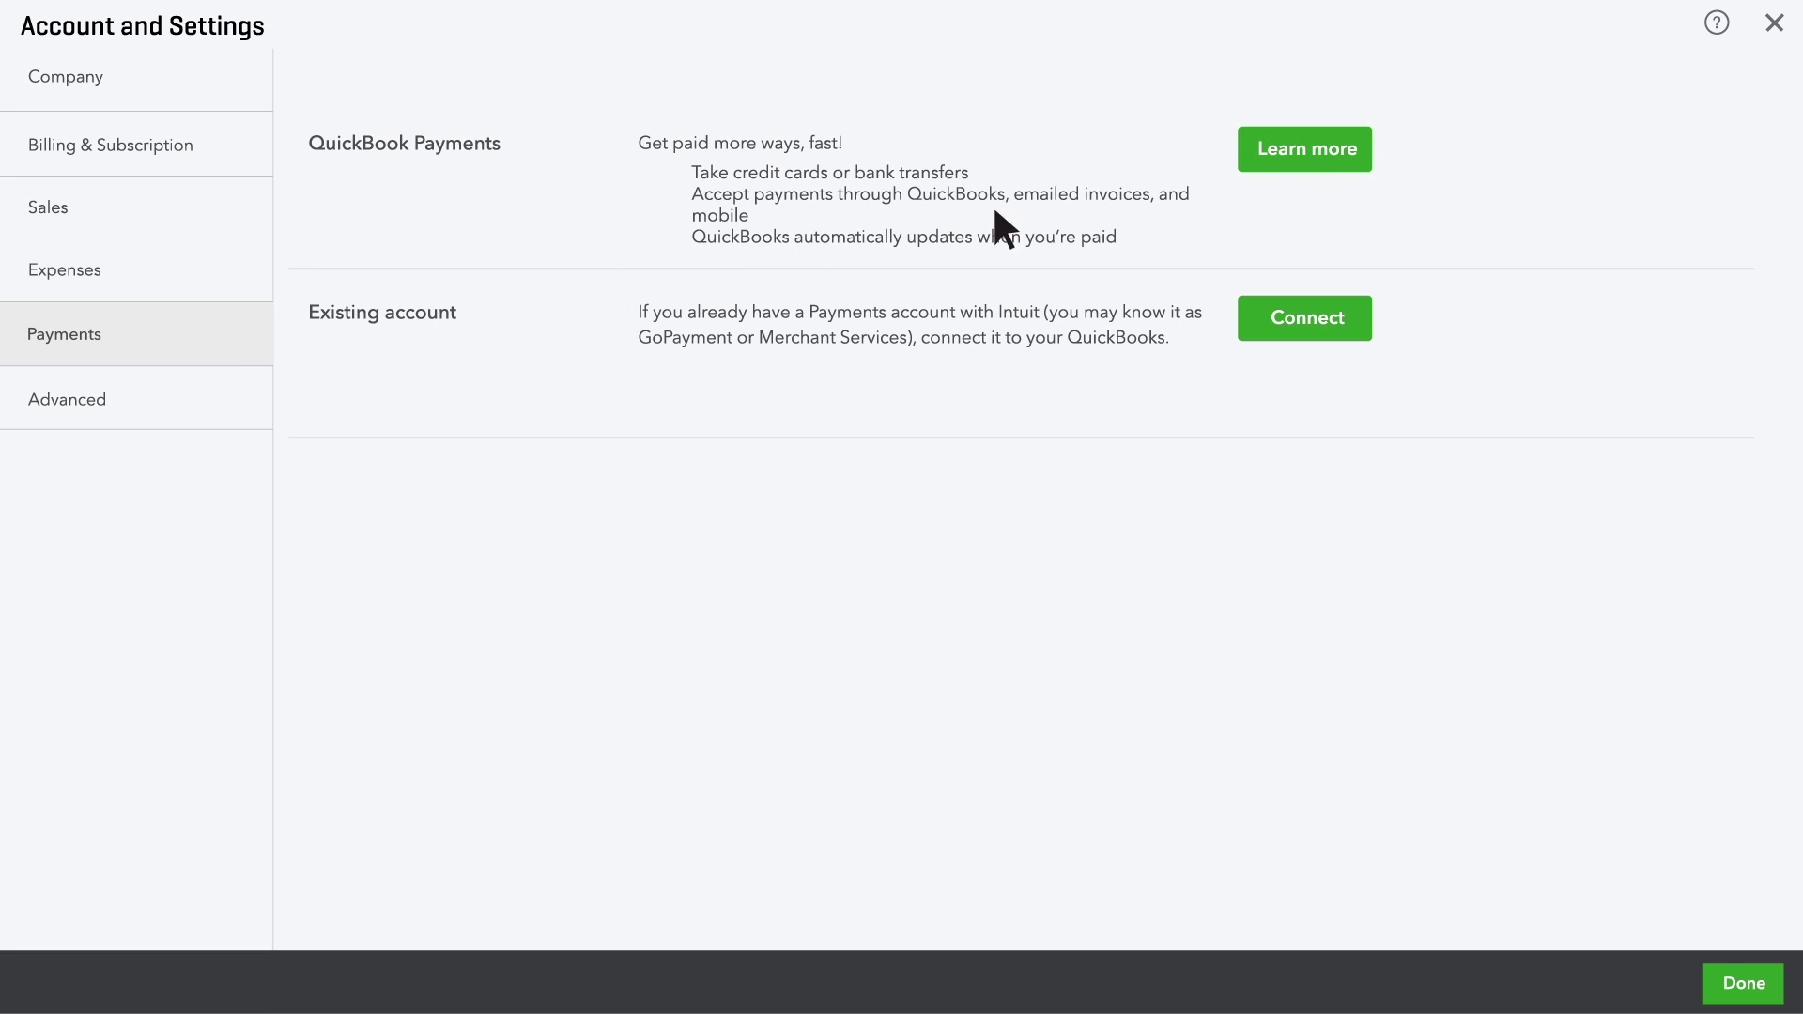
{"action": "left_click", "coordinate": [1307, 165]}
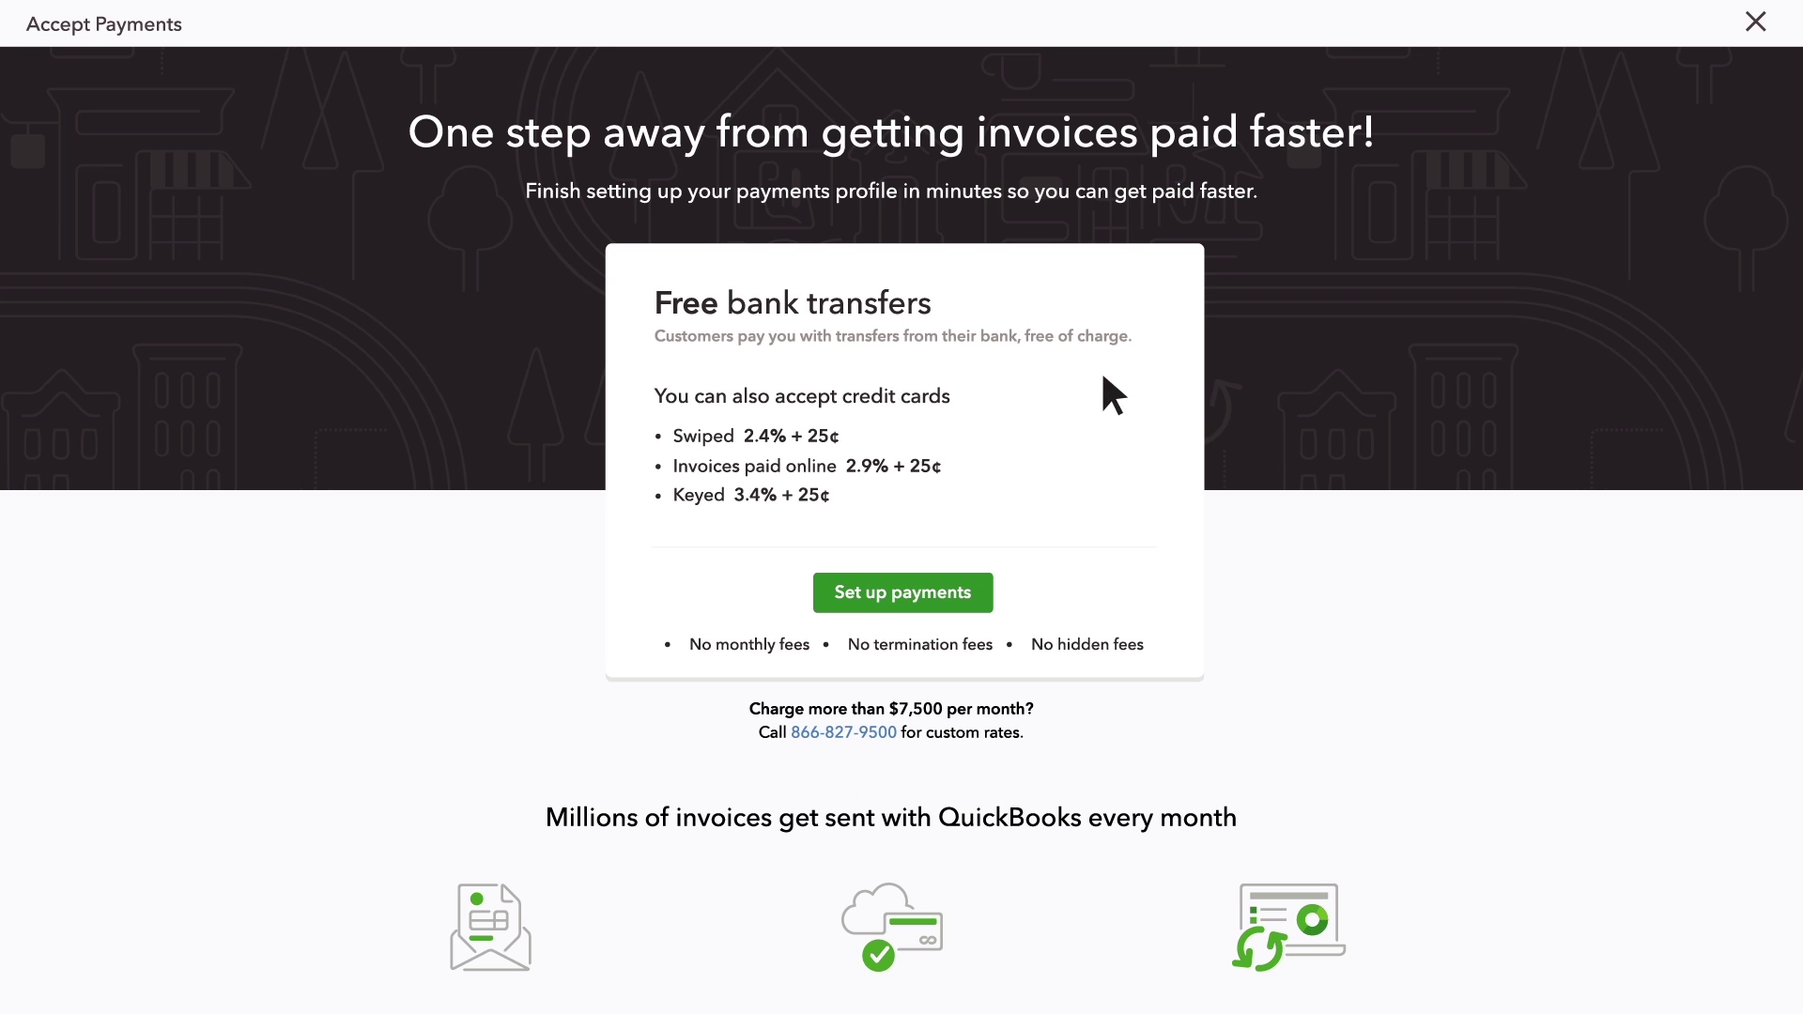
Start the QuickBooks Payments application from the Set up payments offer
{"action": "left_click", "coordinate": [888, 600]}
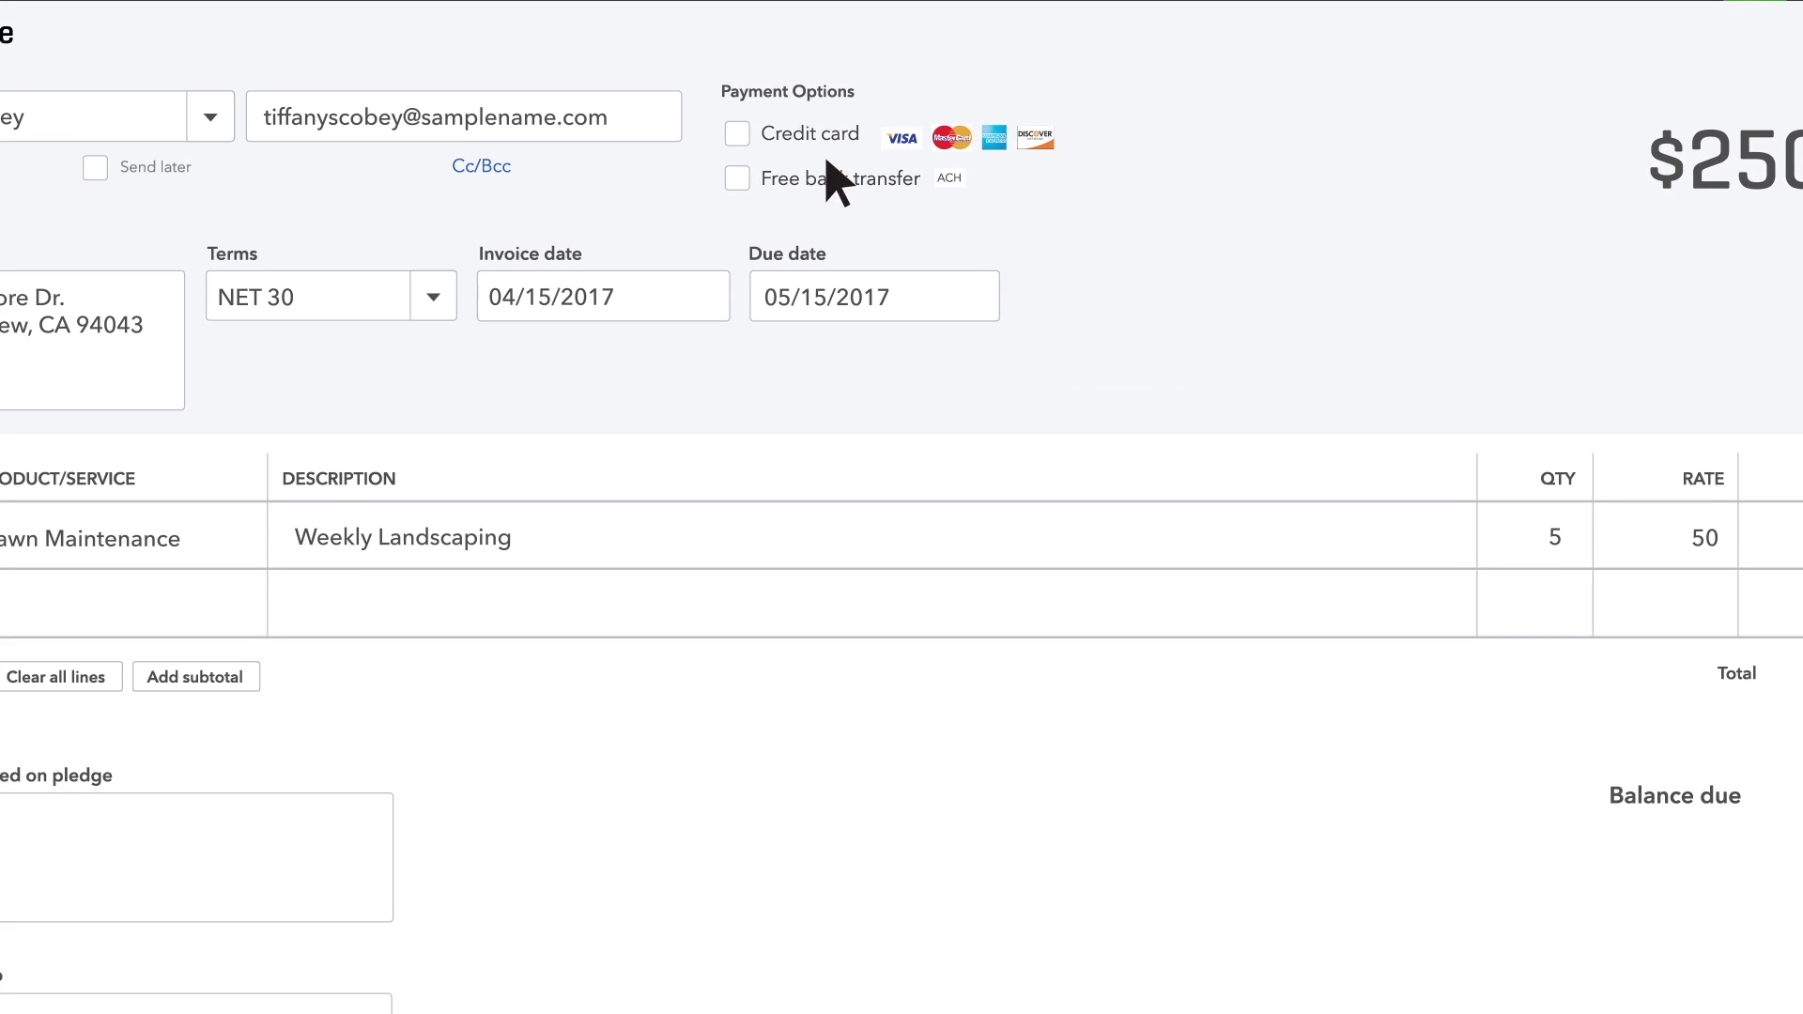
{"action": "left_click", "coordinate": [737, 136]}
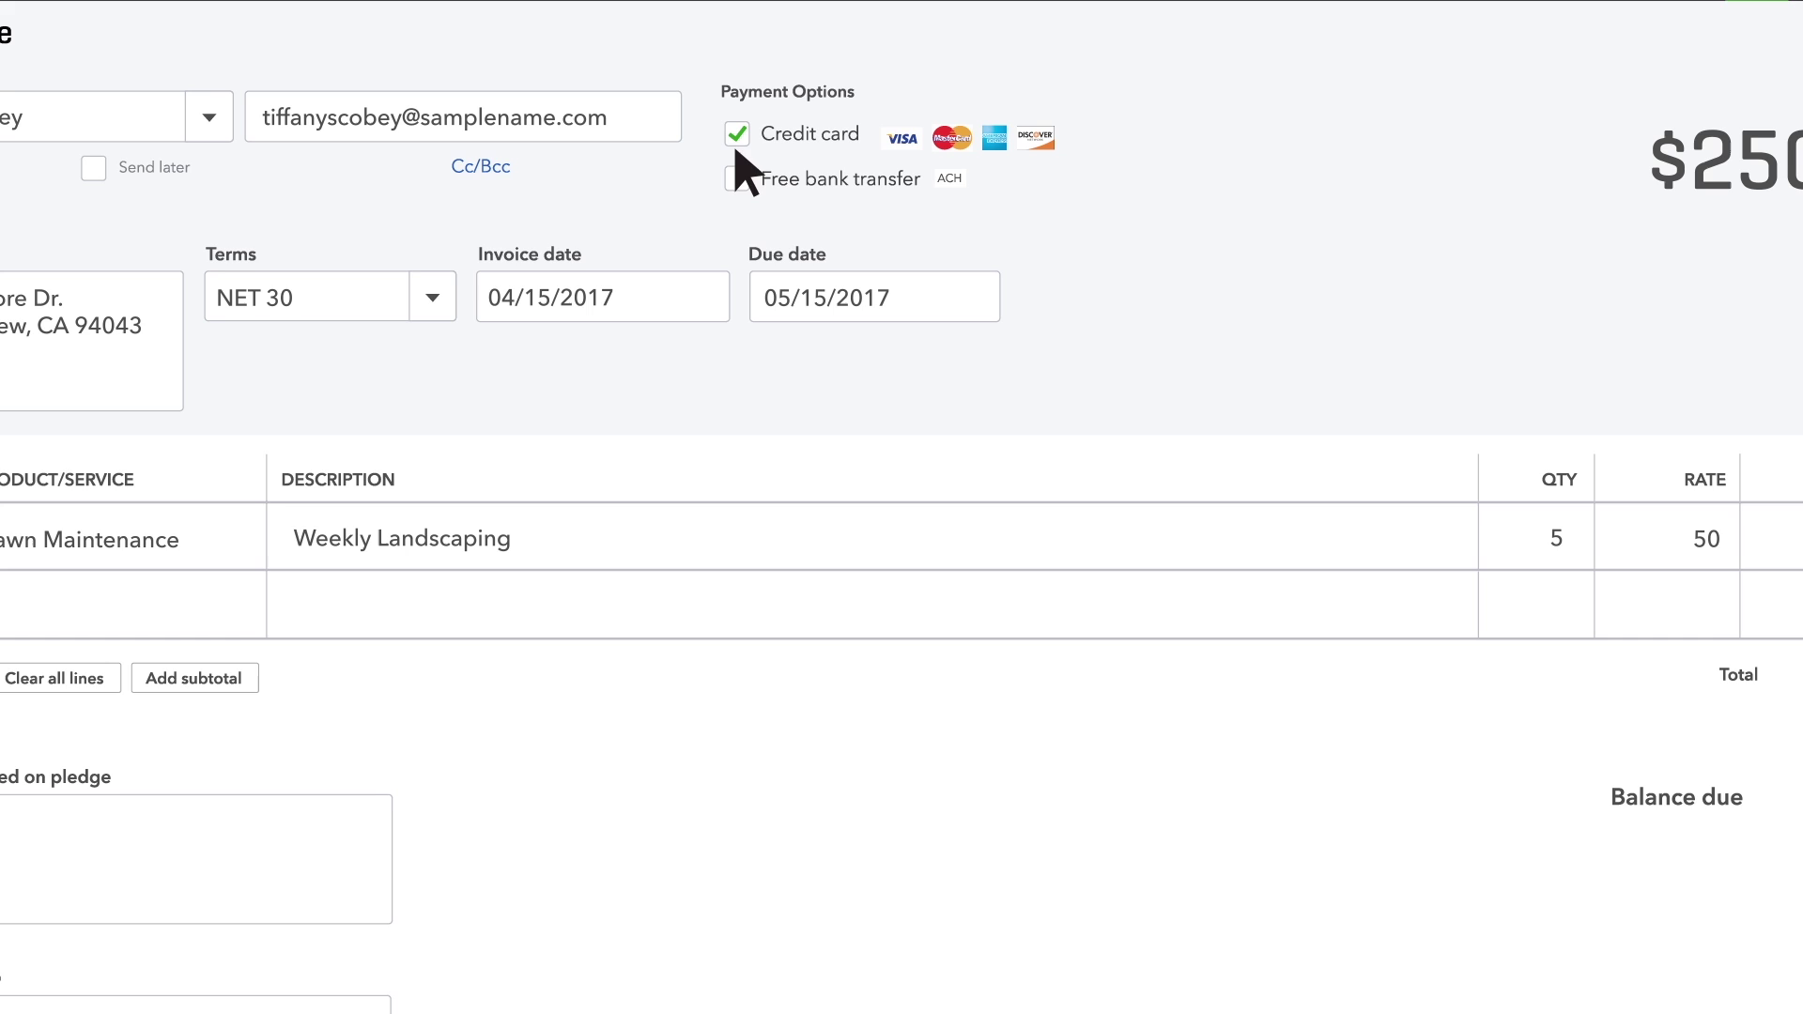
{"action": "left_click", "coordinate": [737, 180]}
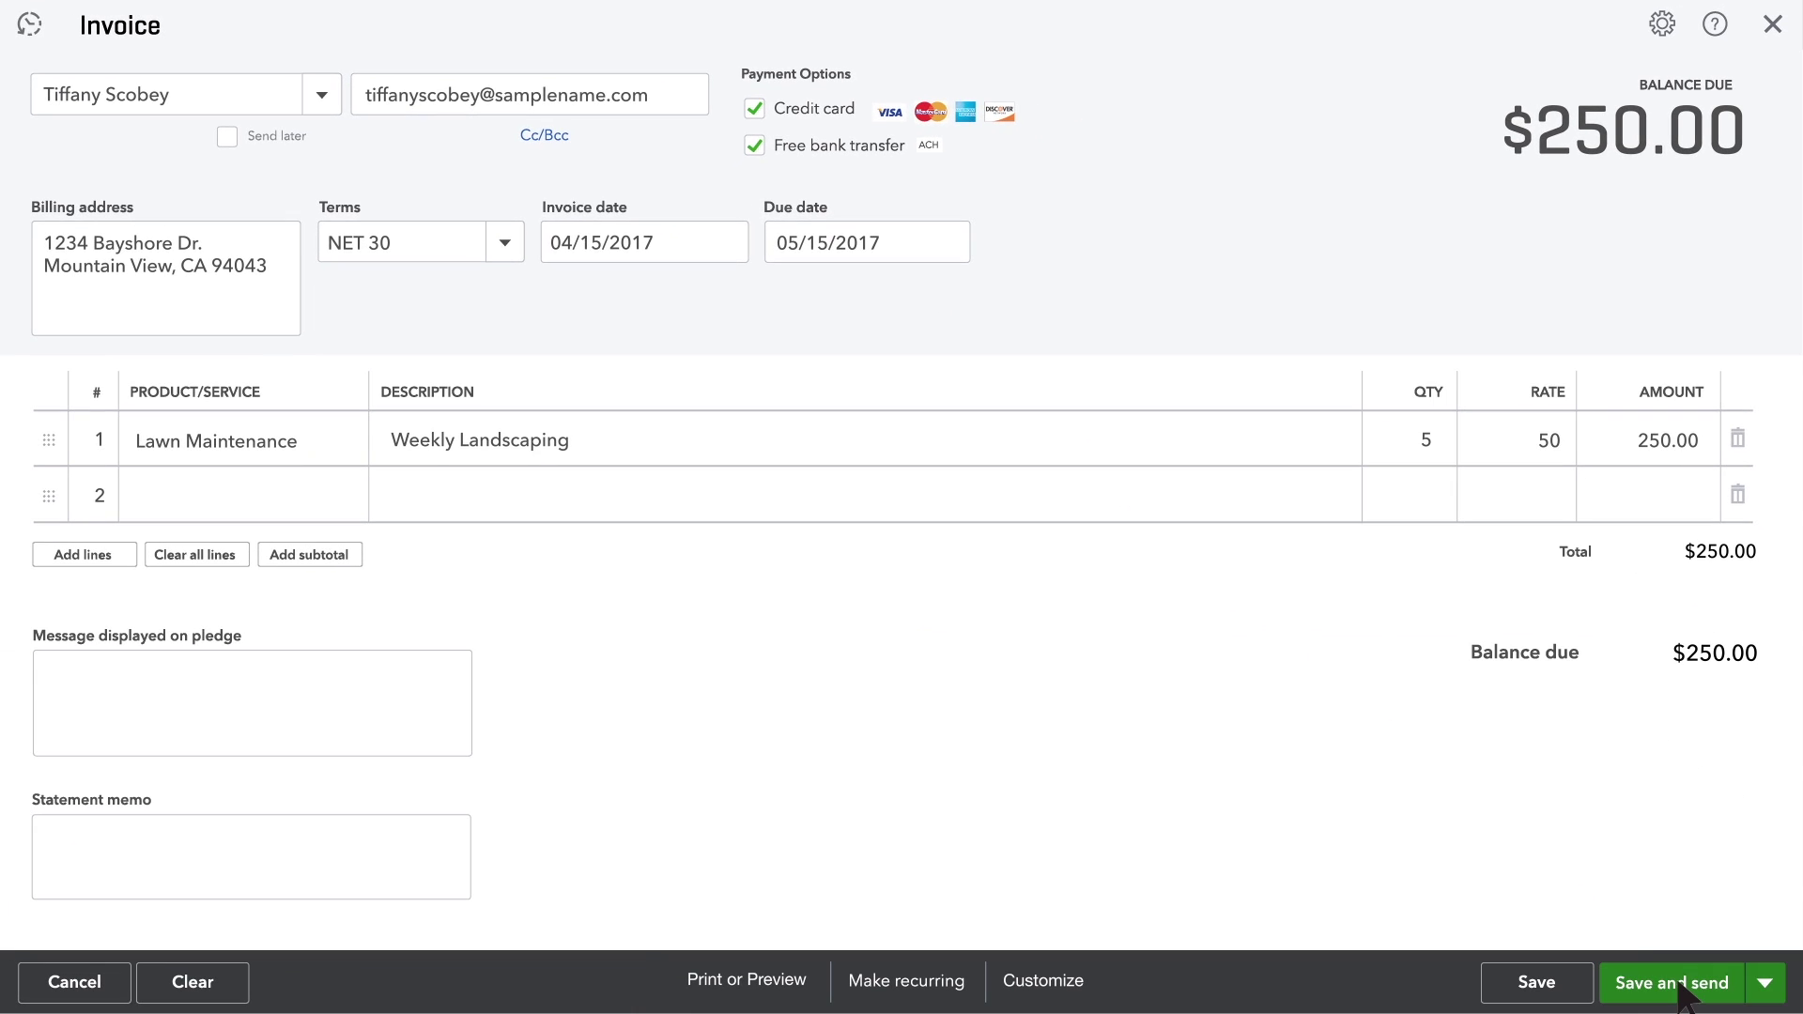
{"action": "left_click", "coordinate": [1684, 987]}
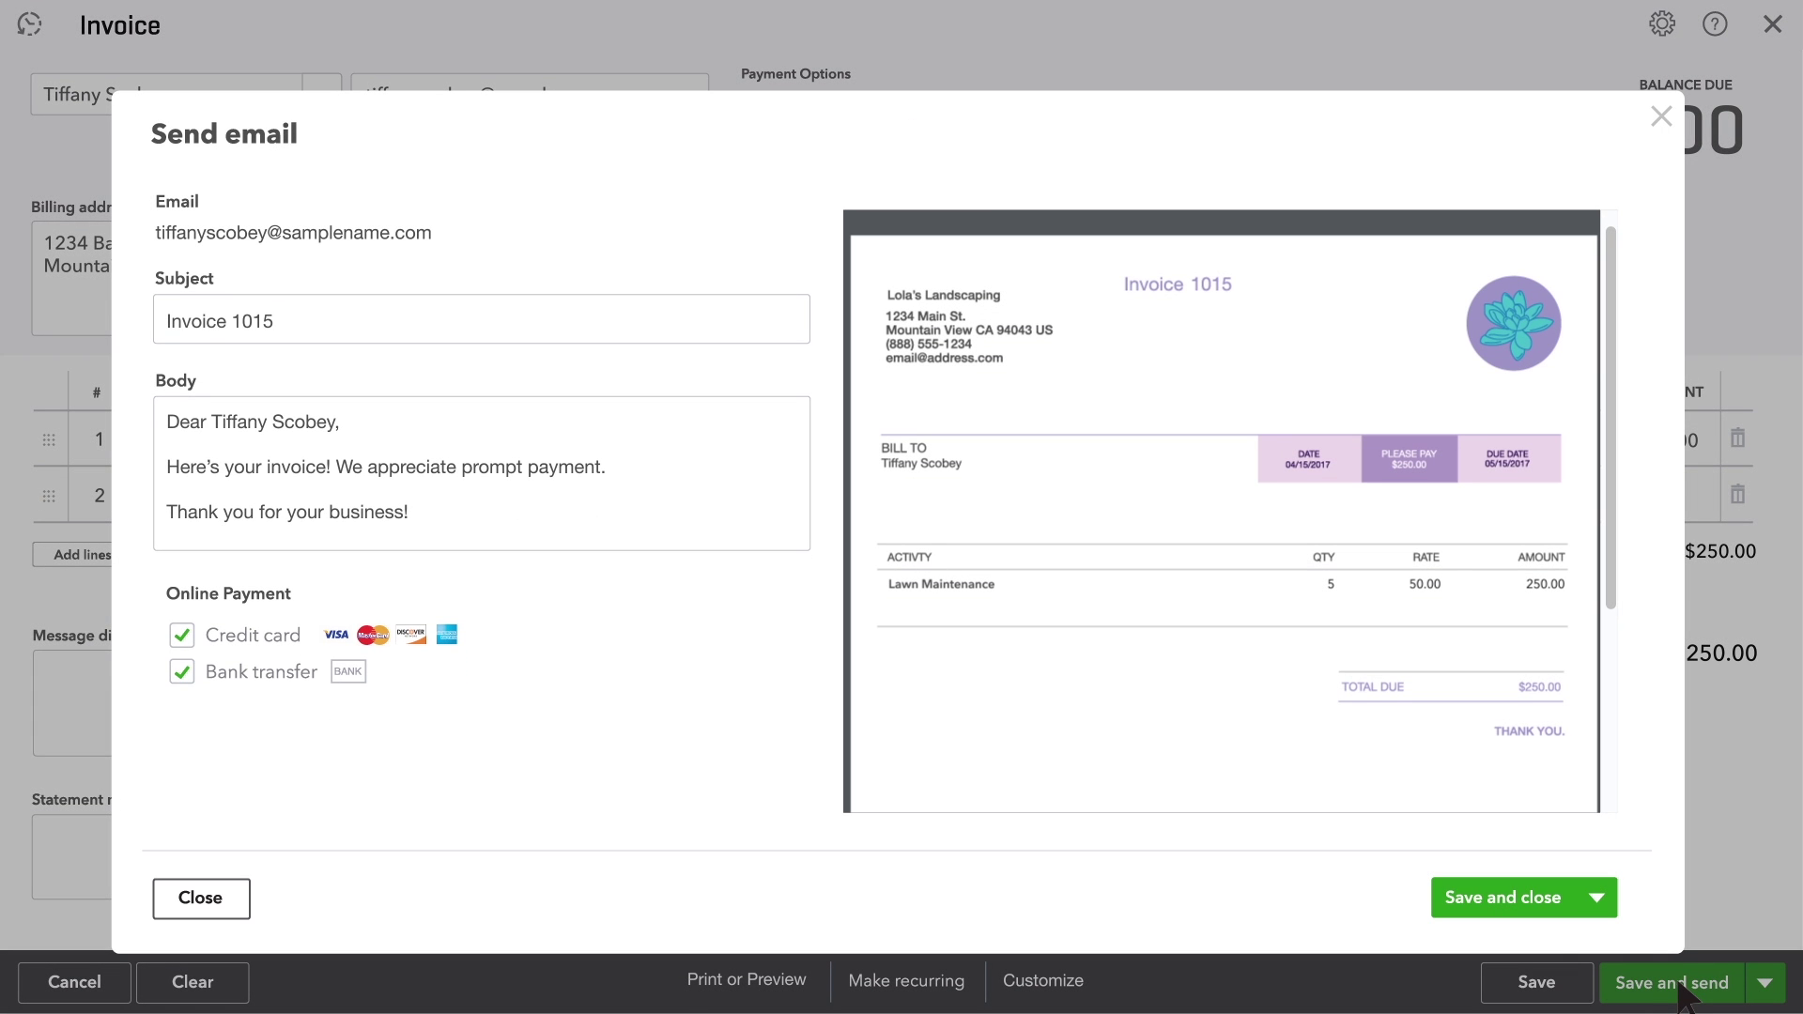
{"action": "left_click", "coordinate": [1518, 916]}
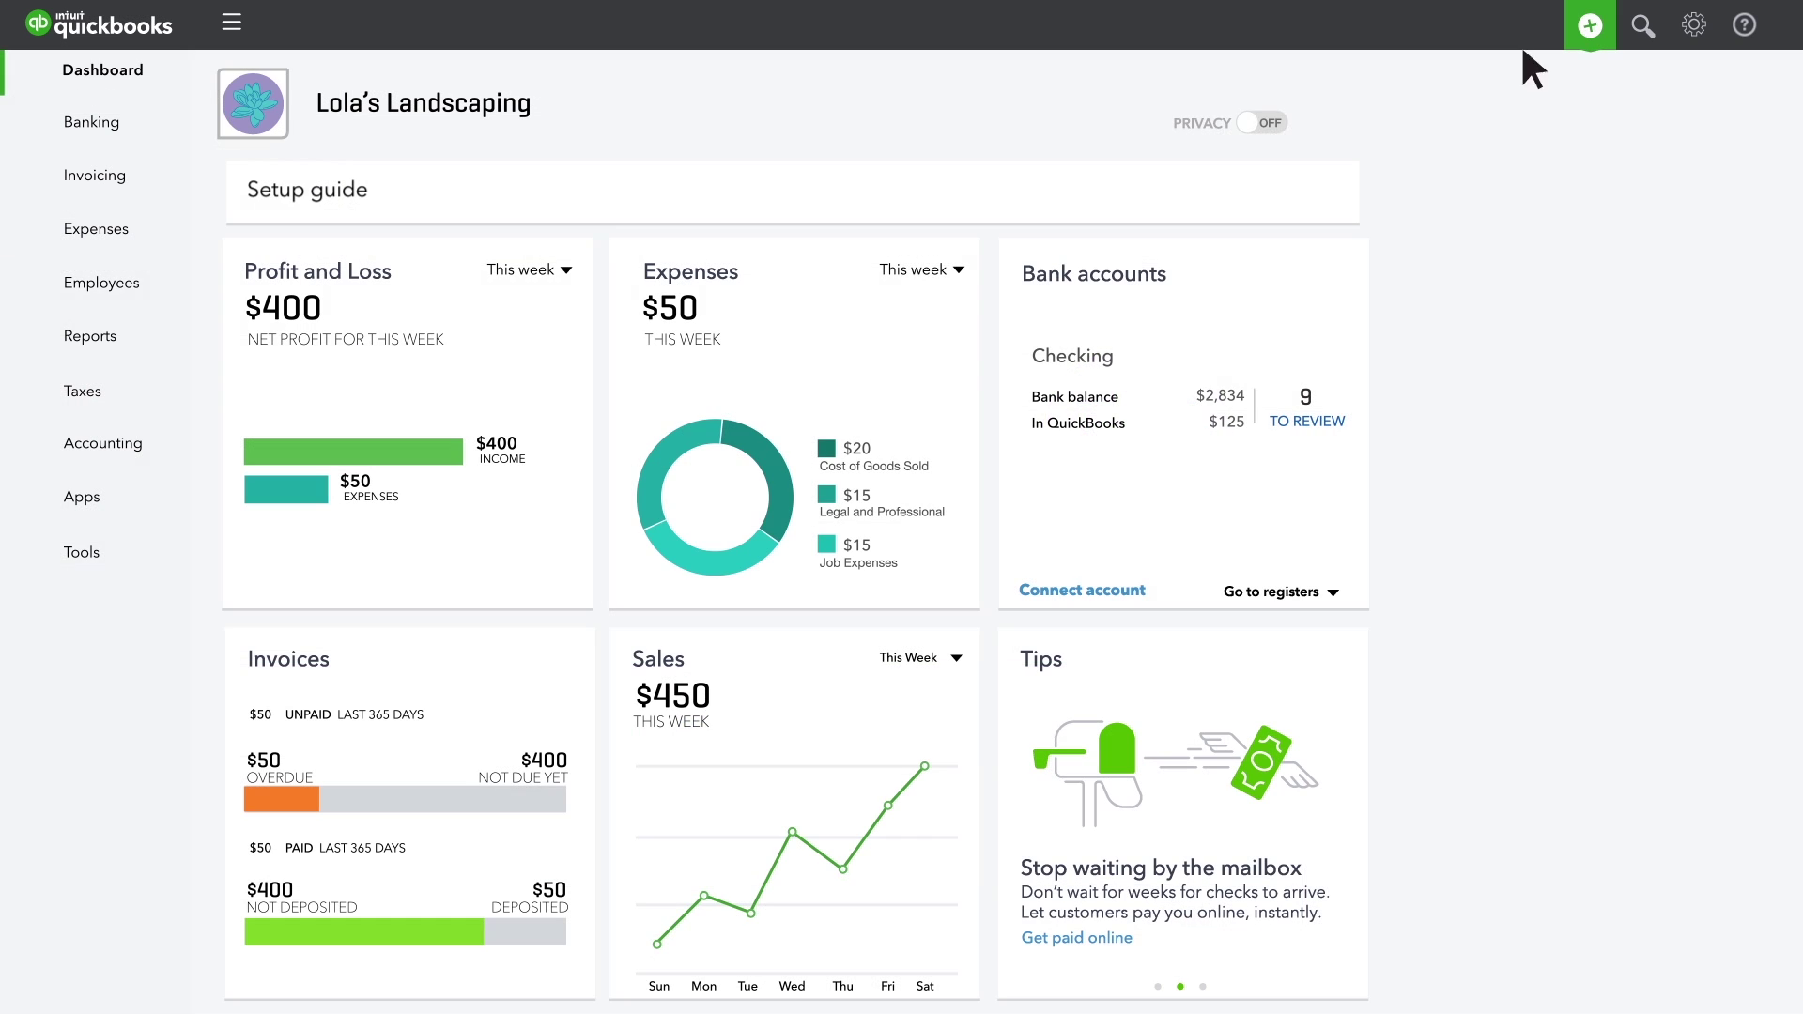
{"action": "left_click", "coordinate": [1588, 26]}
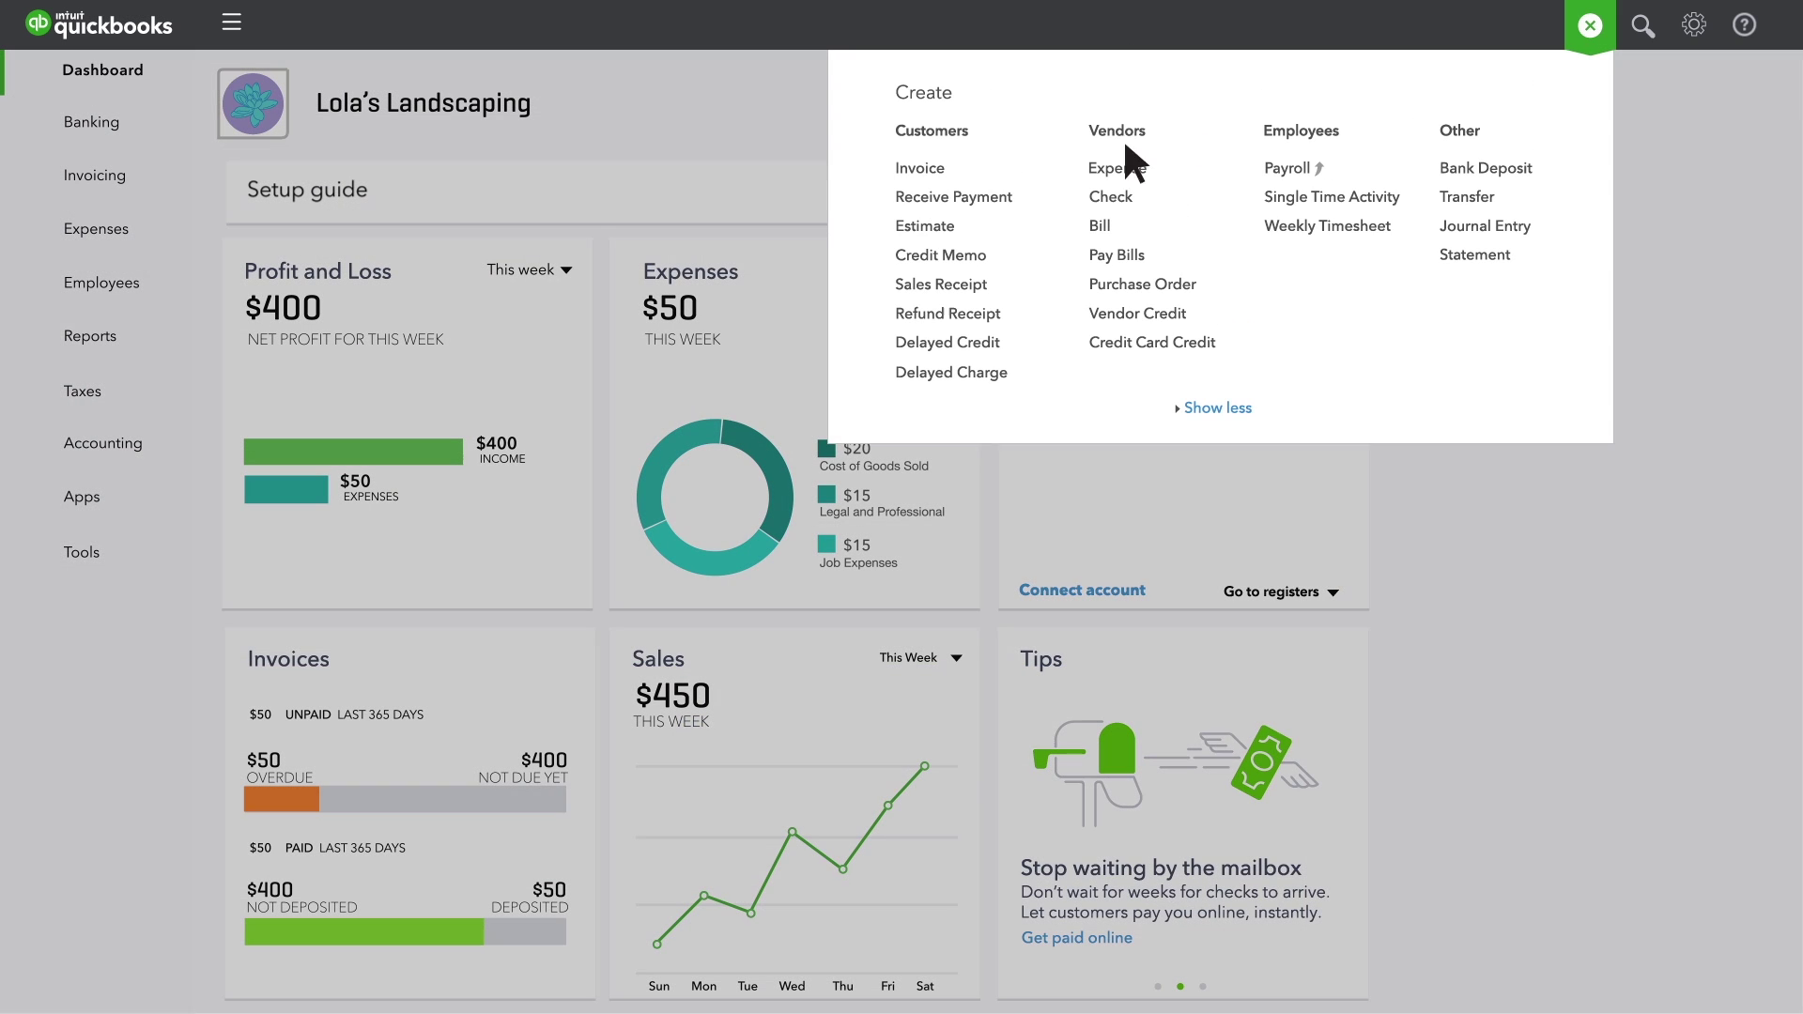
{"action": "left_click", "coordinate": [1024, 189]}
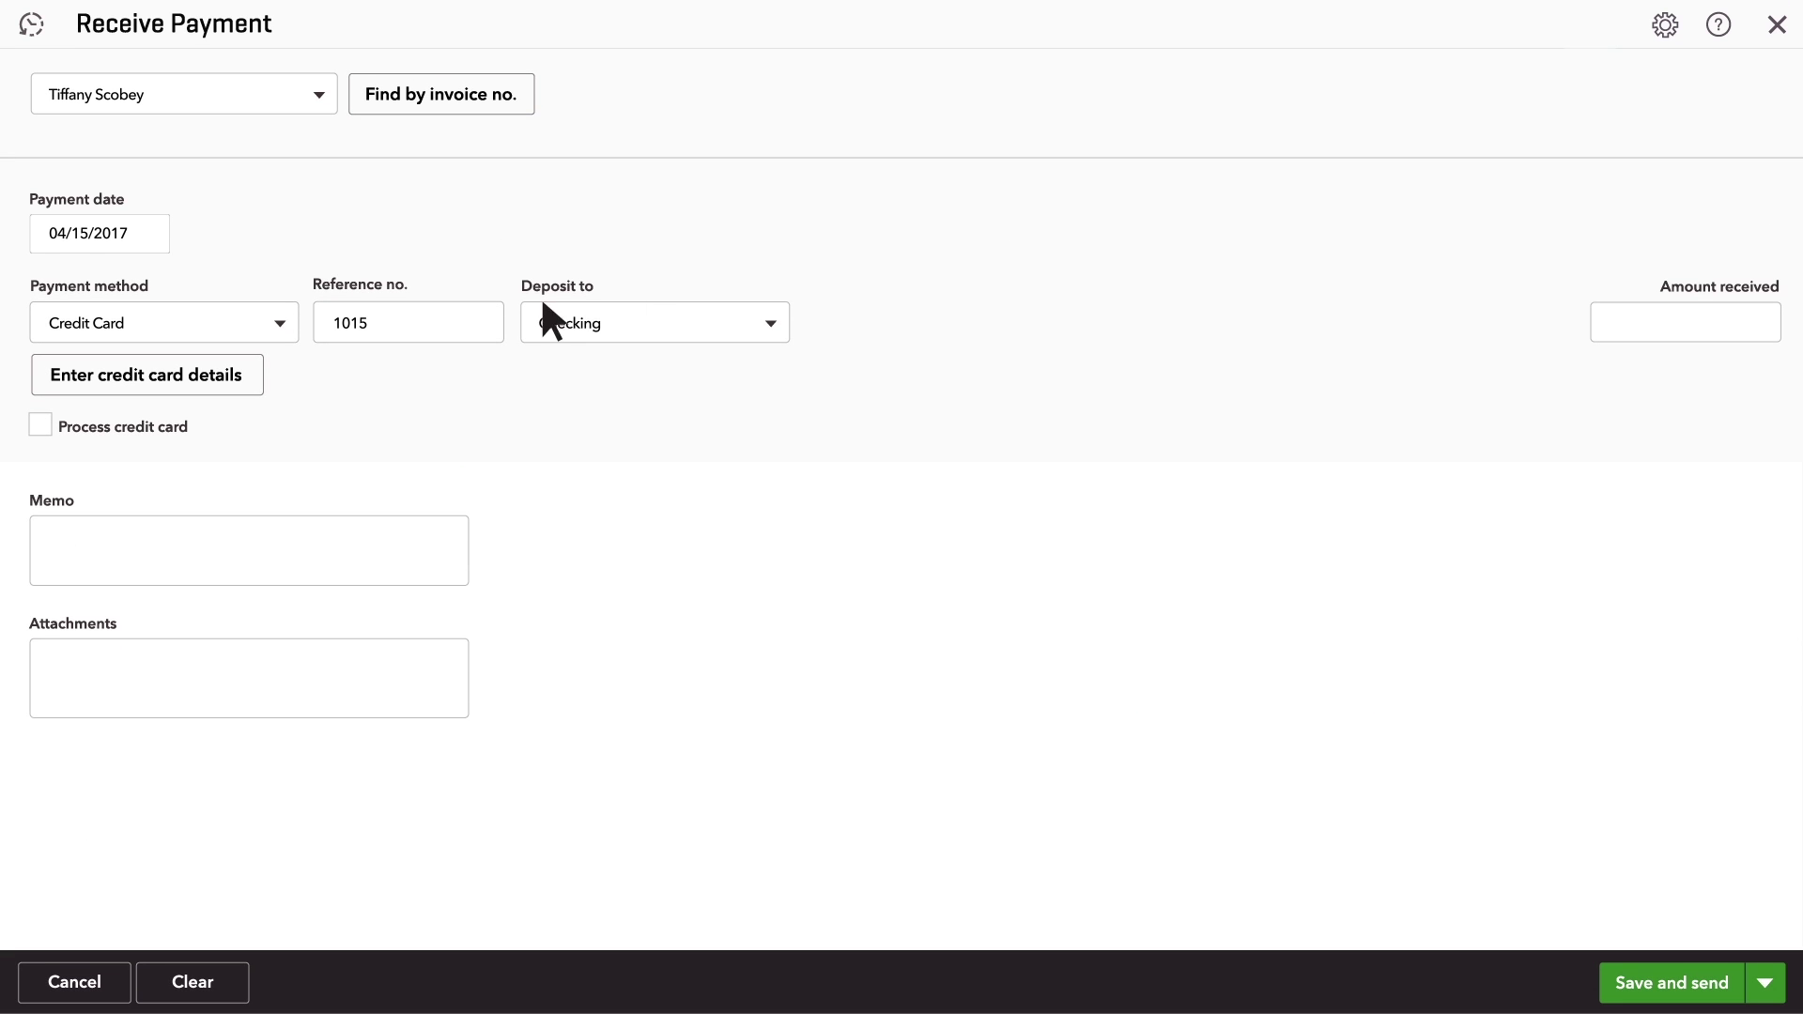
{"action": "left_click", "coordinate": [168, 378]}
{"action": "left_click", "coordinate": [752, 300]}
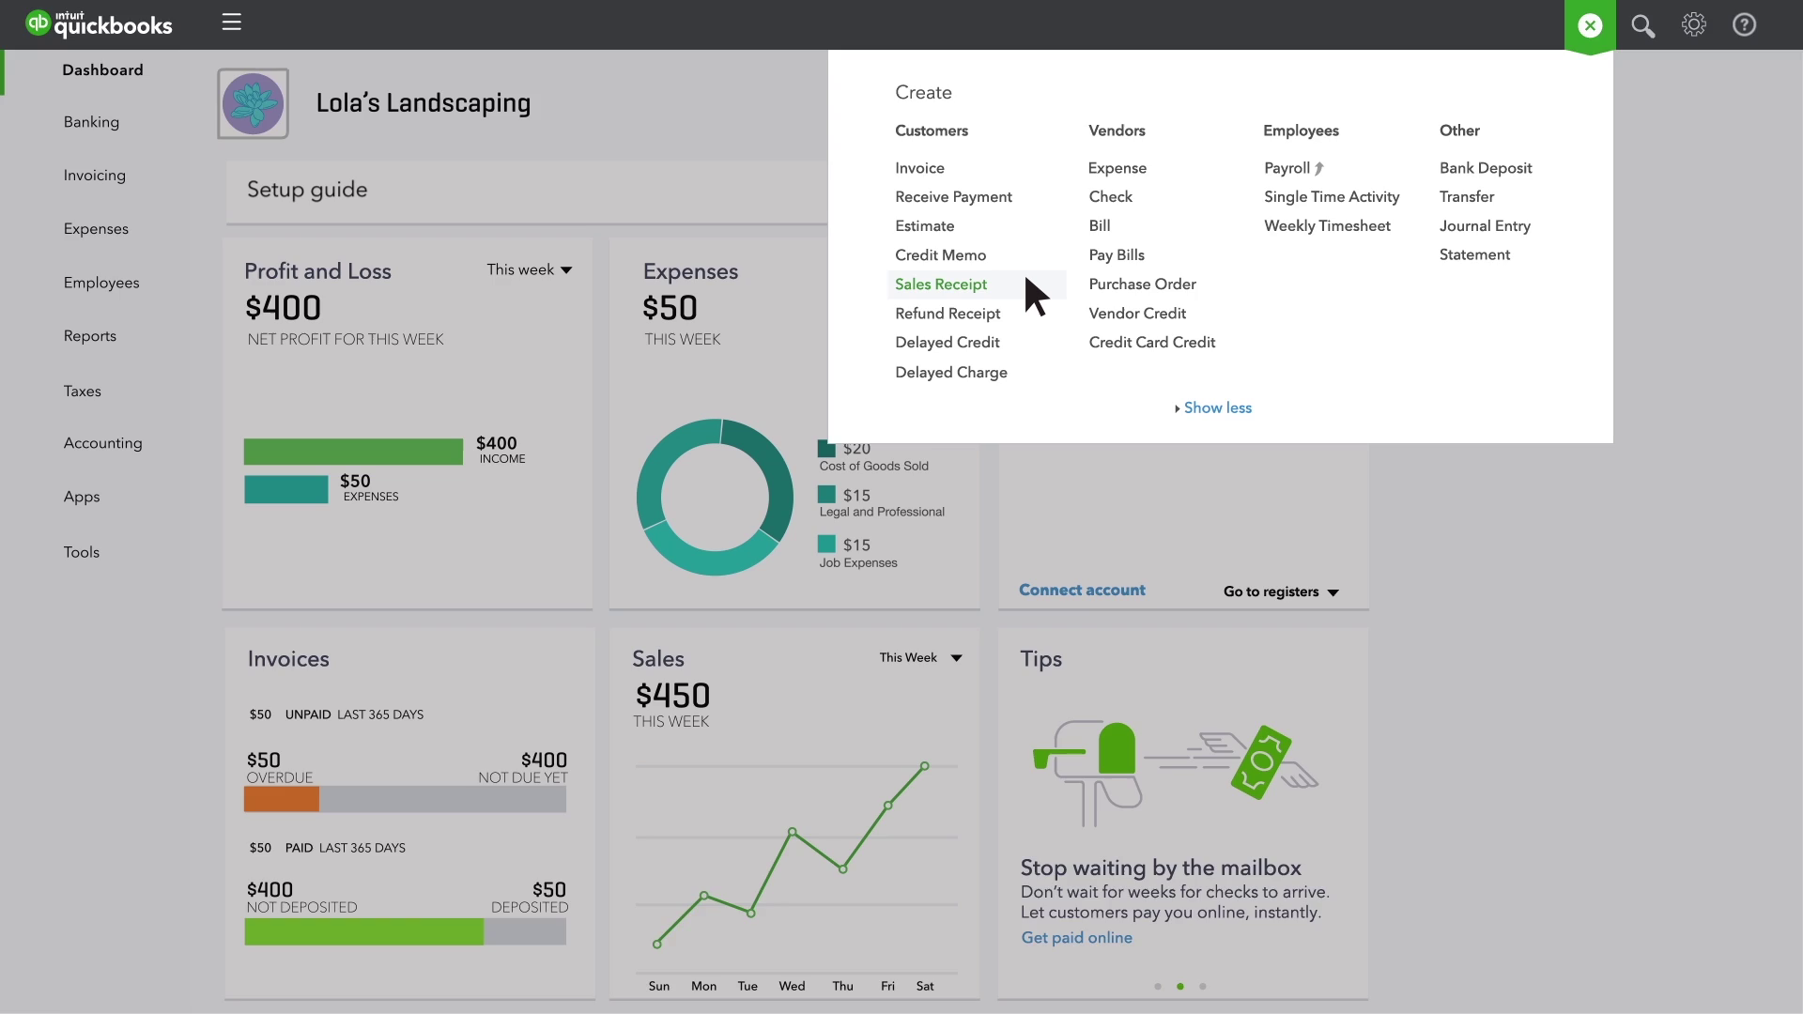
Start a new sales receipt and set its payment method to Credit Card
{"action": "left_click", "coordinate": [1037, 293]}
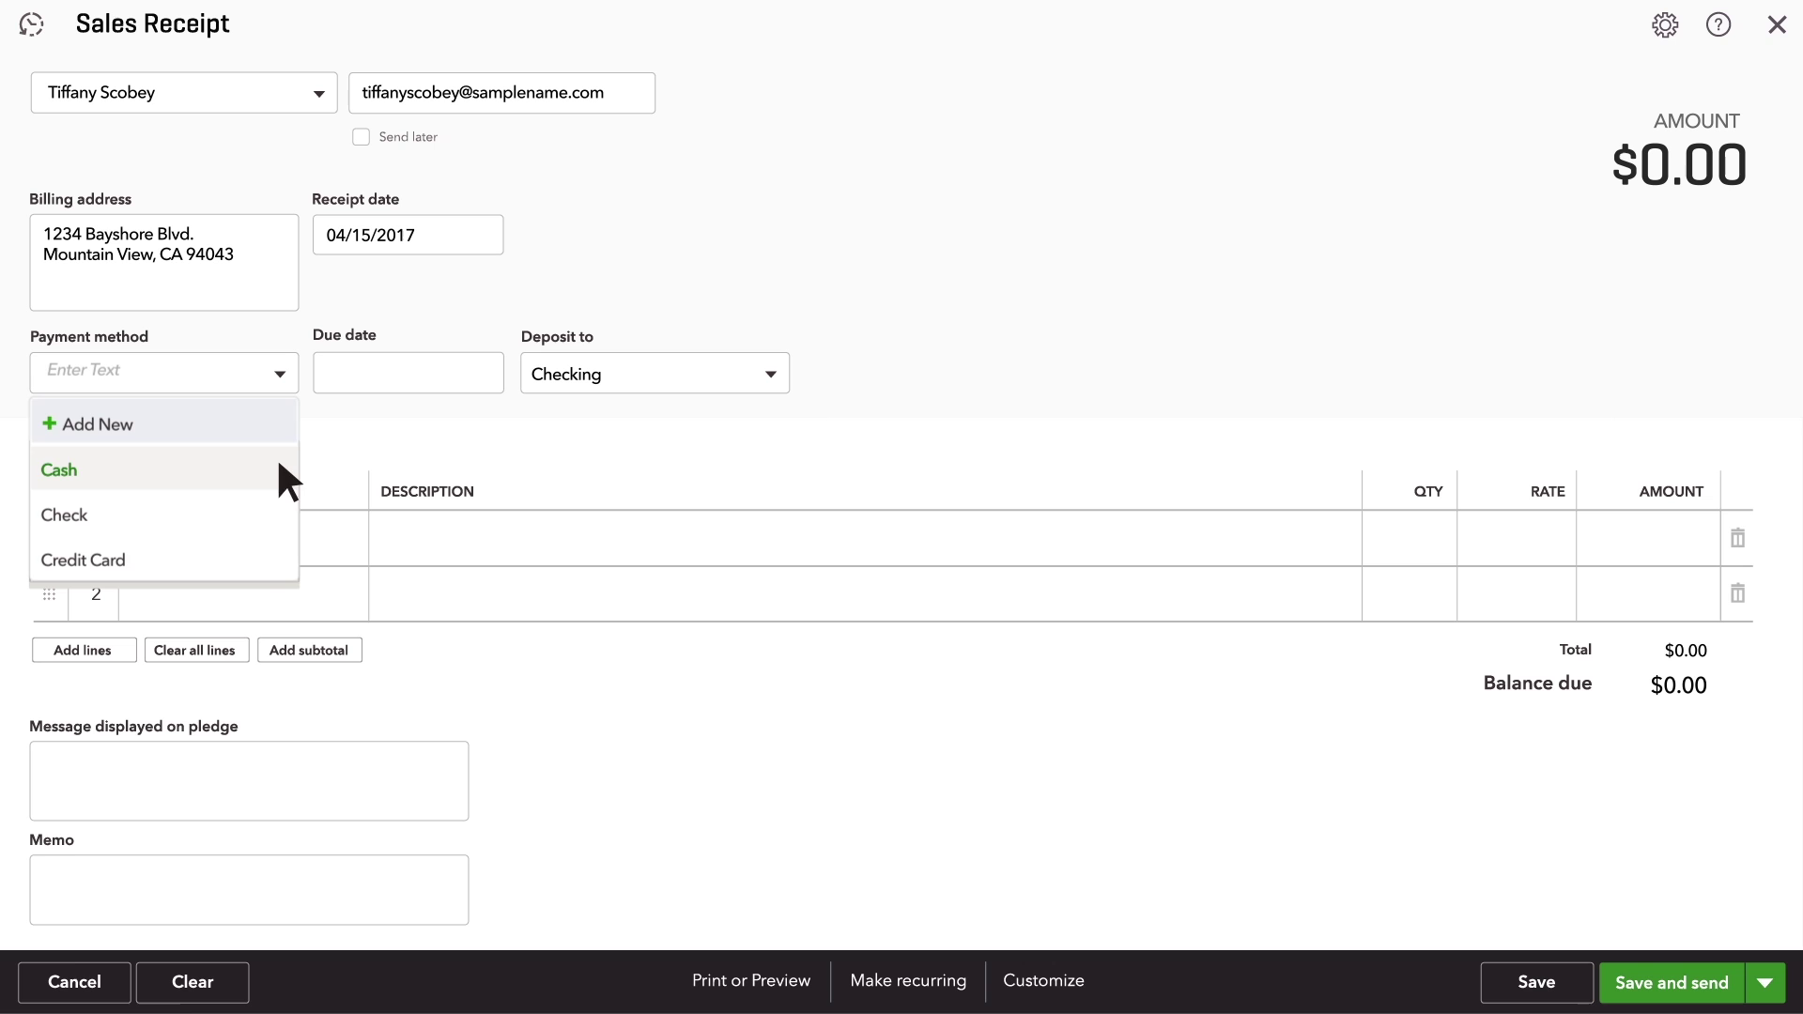
{"action": "left_click", "coordinate": [277, 557]}
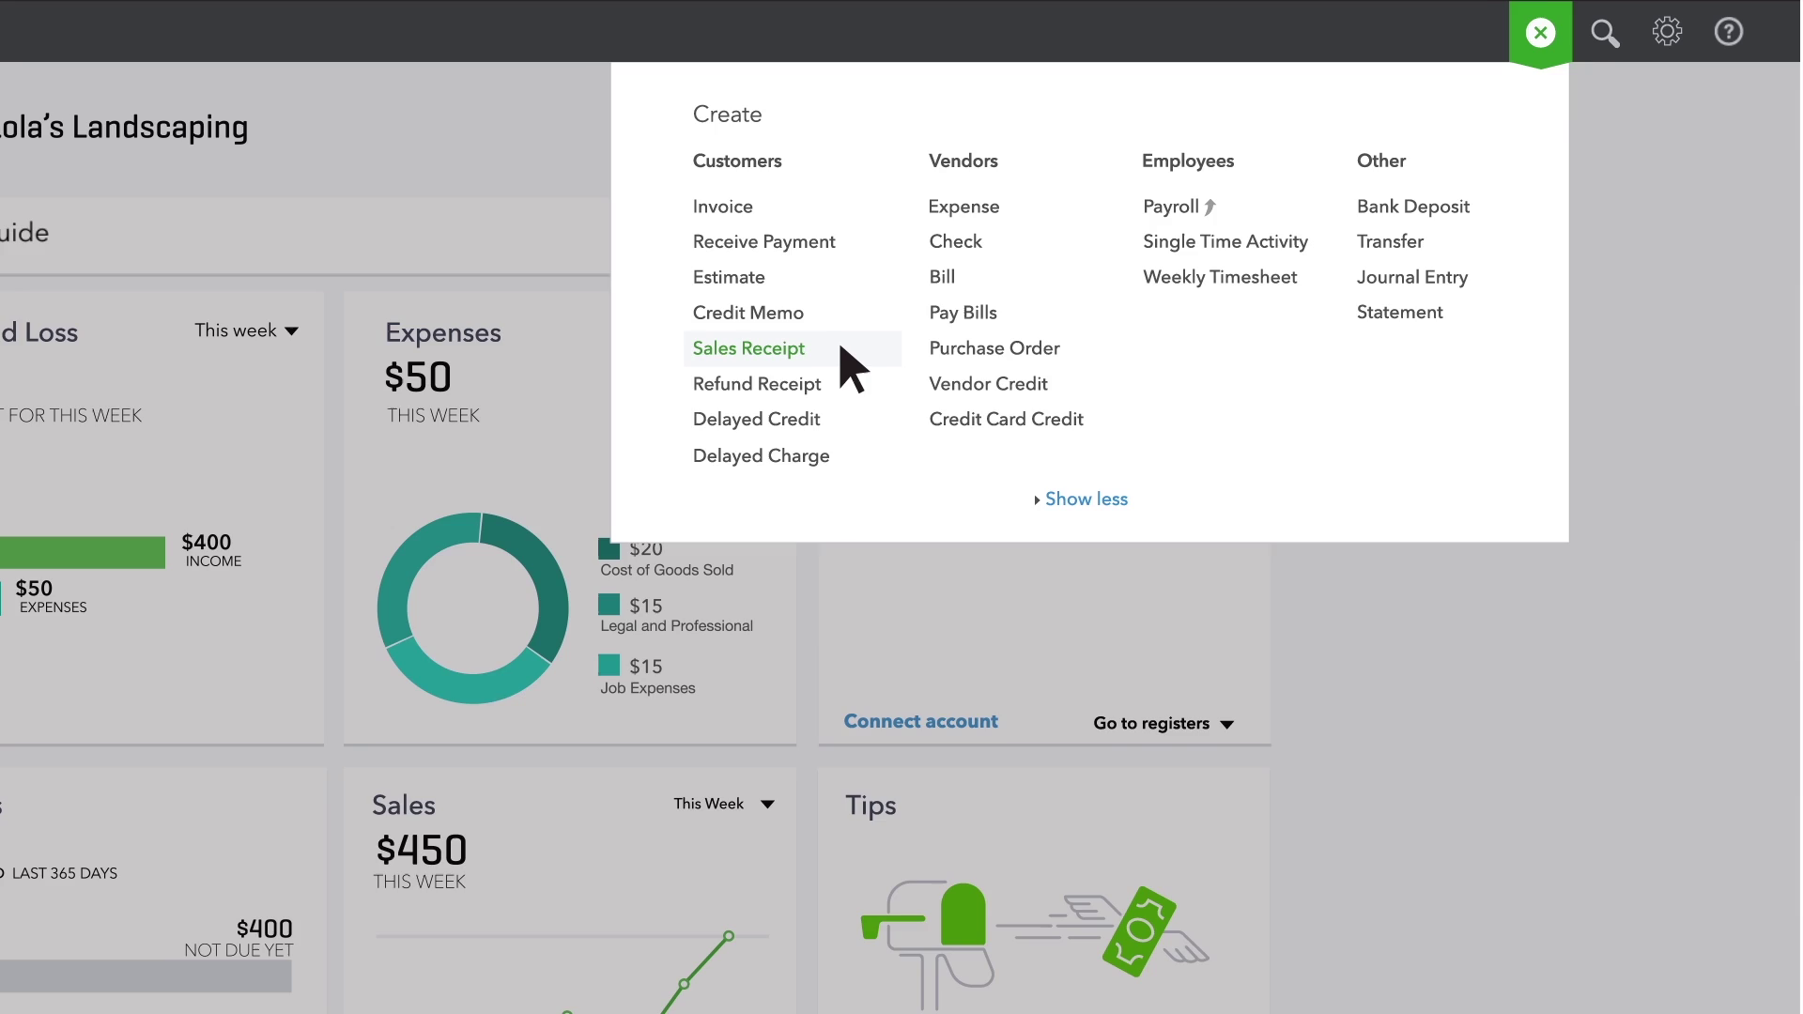
{"action": "left_click", "coordinate": [789, 349]}
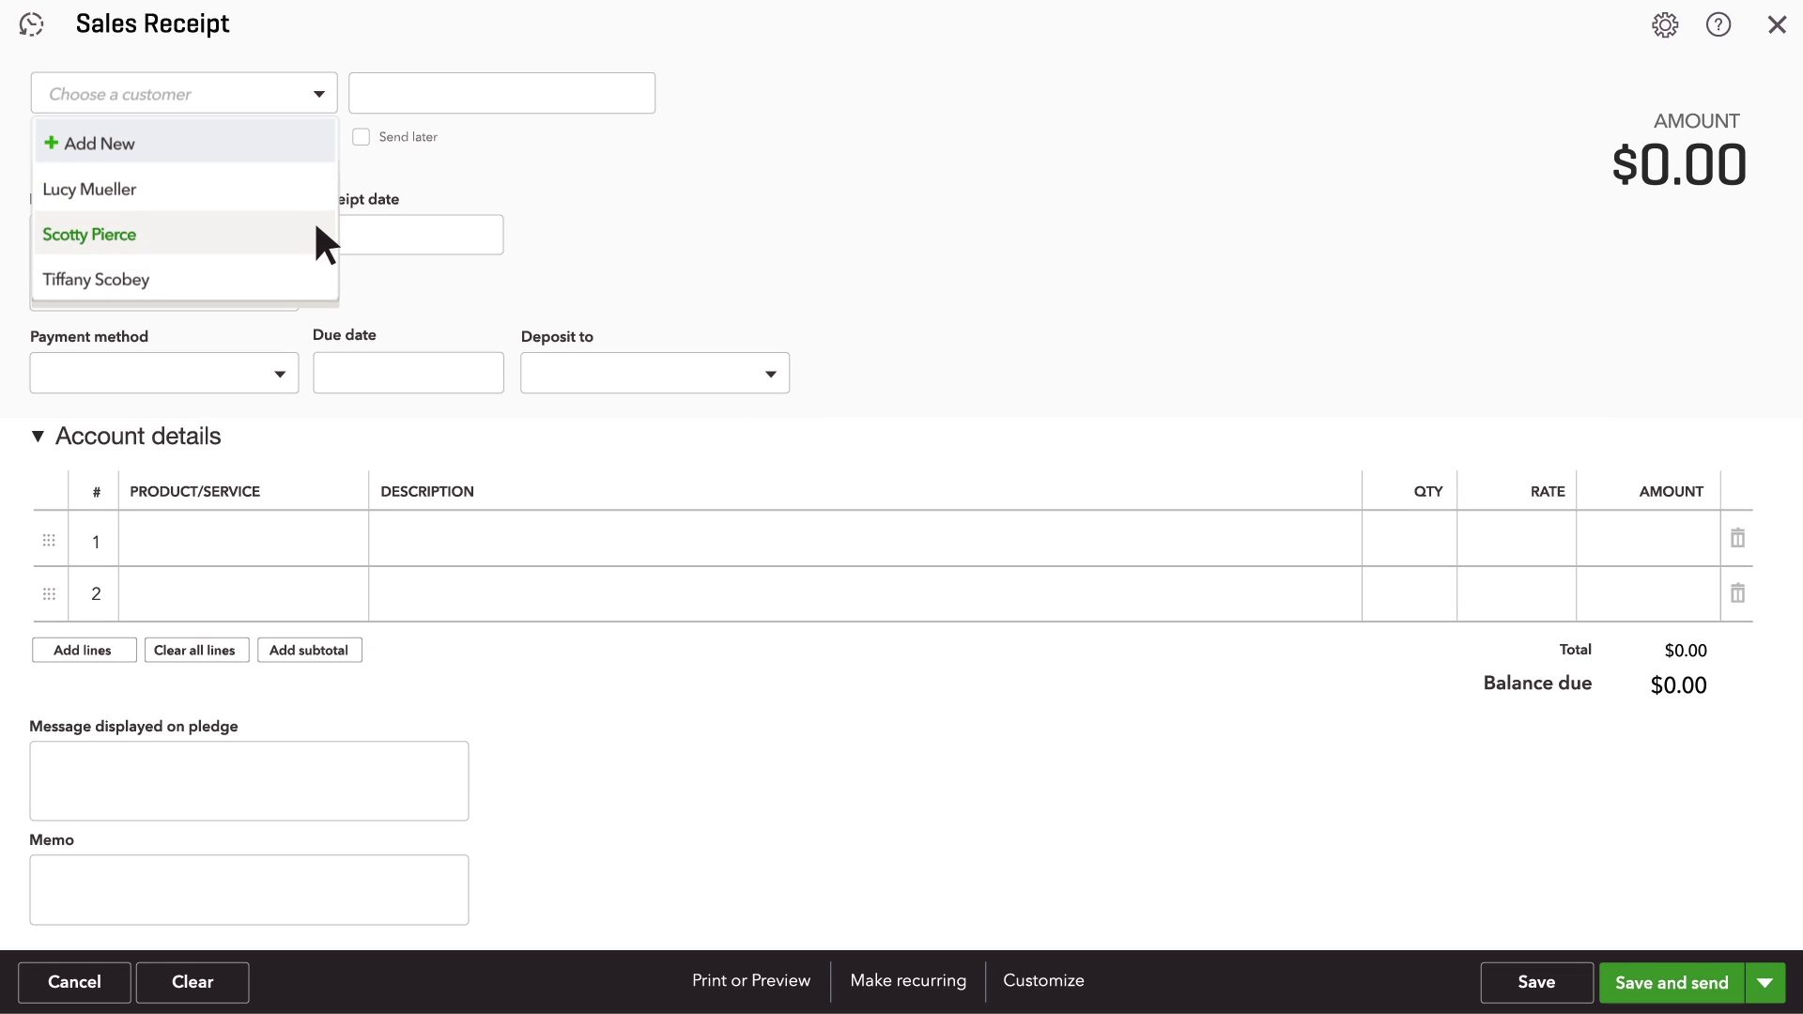
{"action": "left_click", "coordinate": [314, 267]}
{"action": "left_click", "coordinate": [340, 544]}
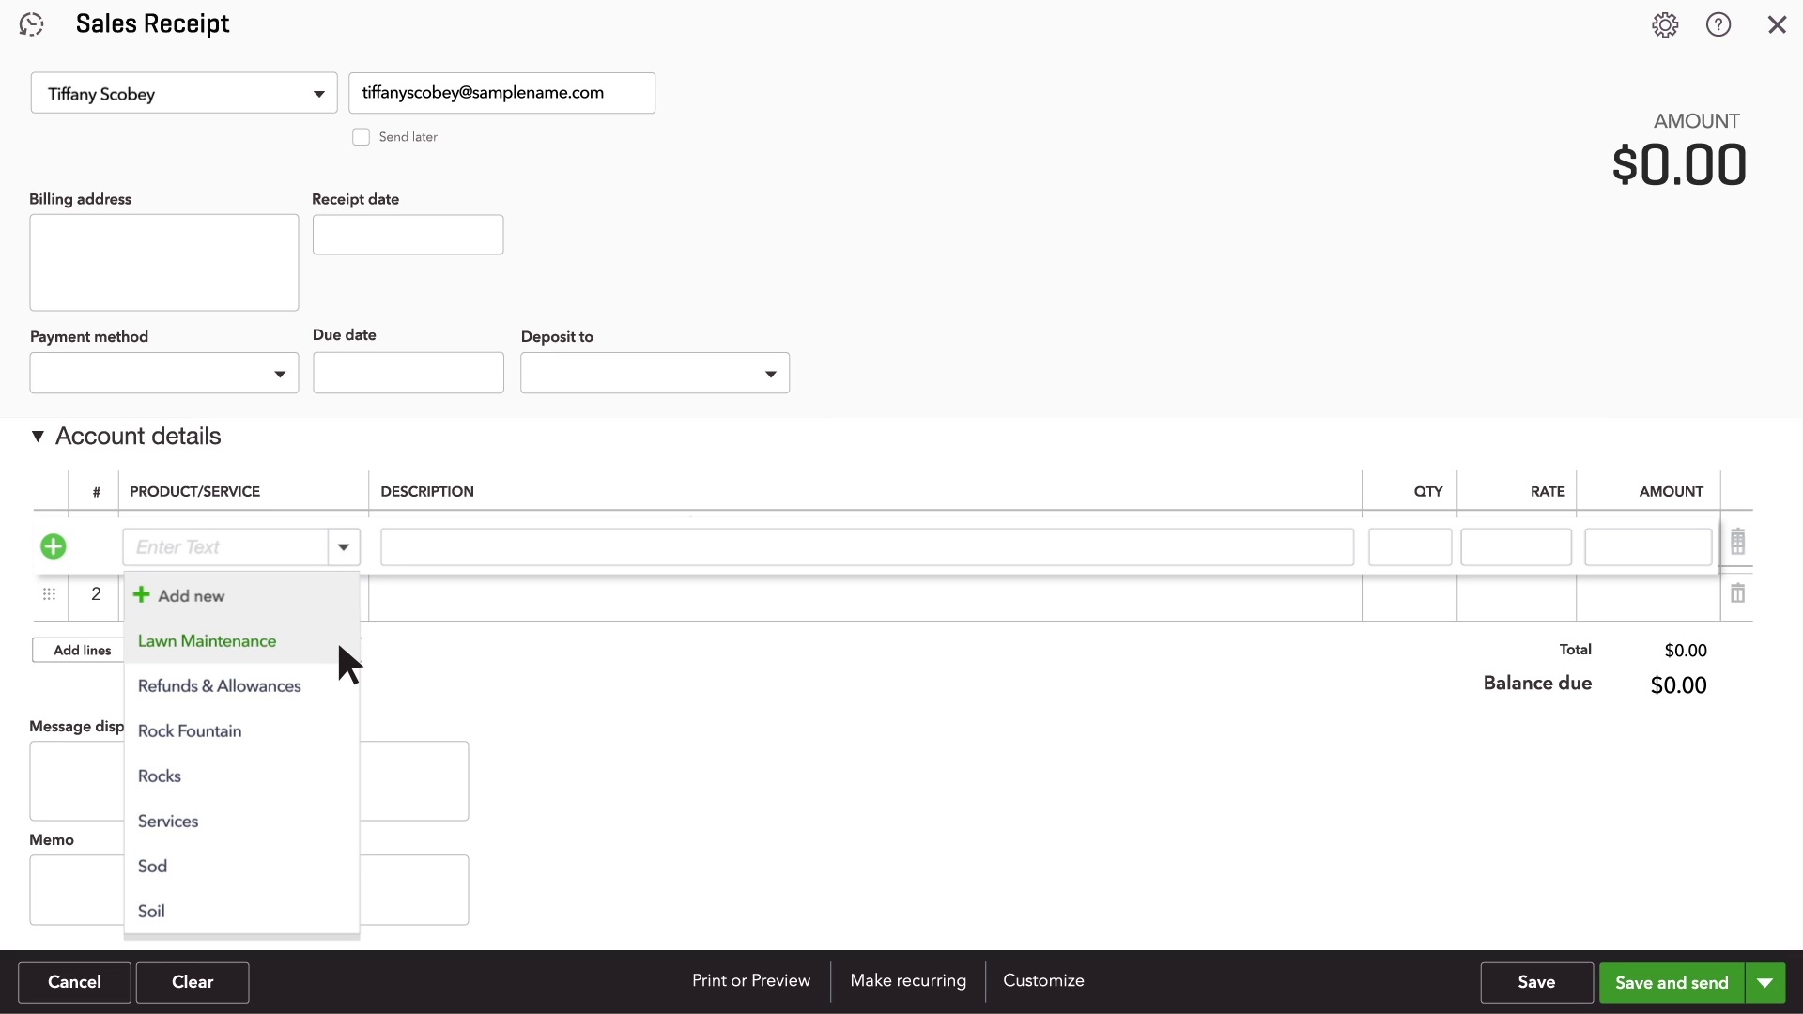
{"action": "left_click", "coordinate": [337, 639]}
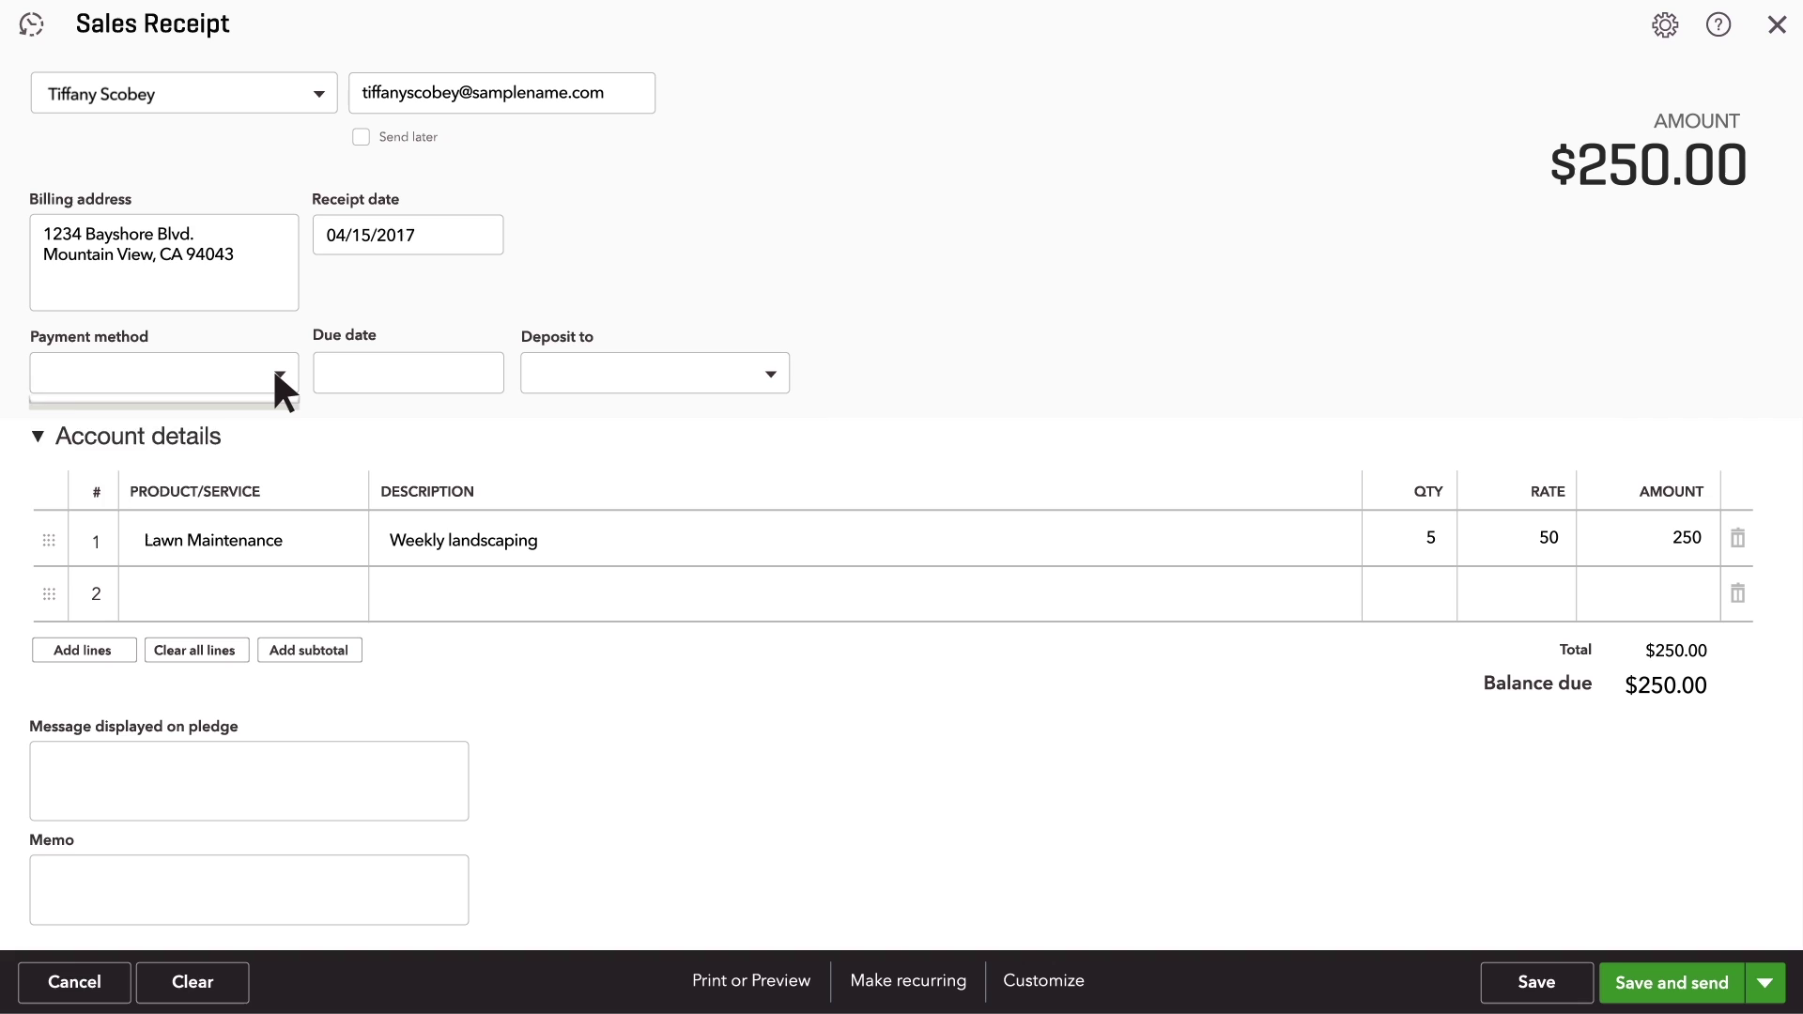
{"action": "left_click", "coordinate": [256, 556]}
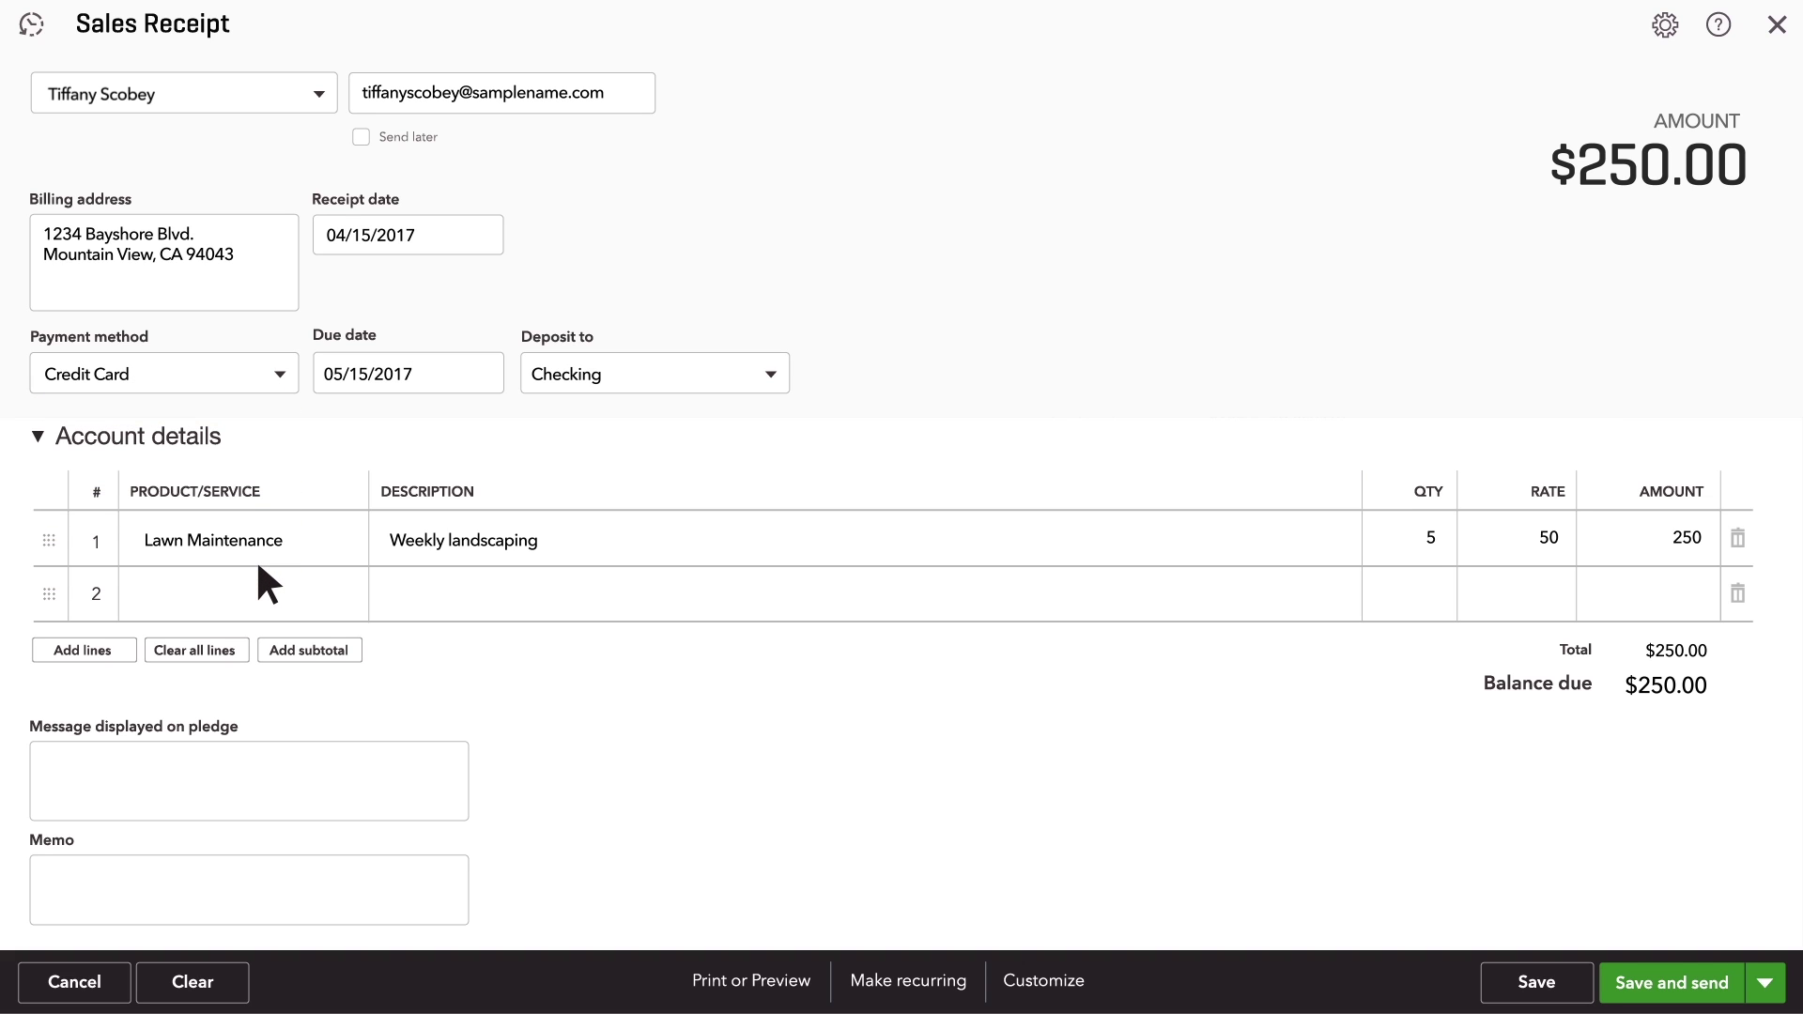
Make the sales receipt a Scheduled recurring template named Weekly Landscaping
{"action": "left_click", "coordinate": [900, 991]}
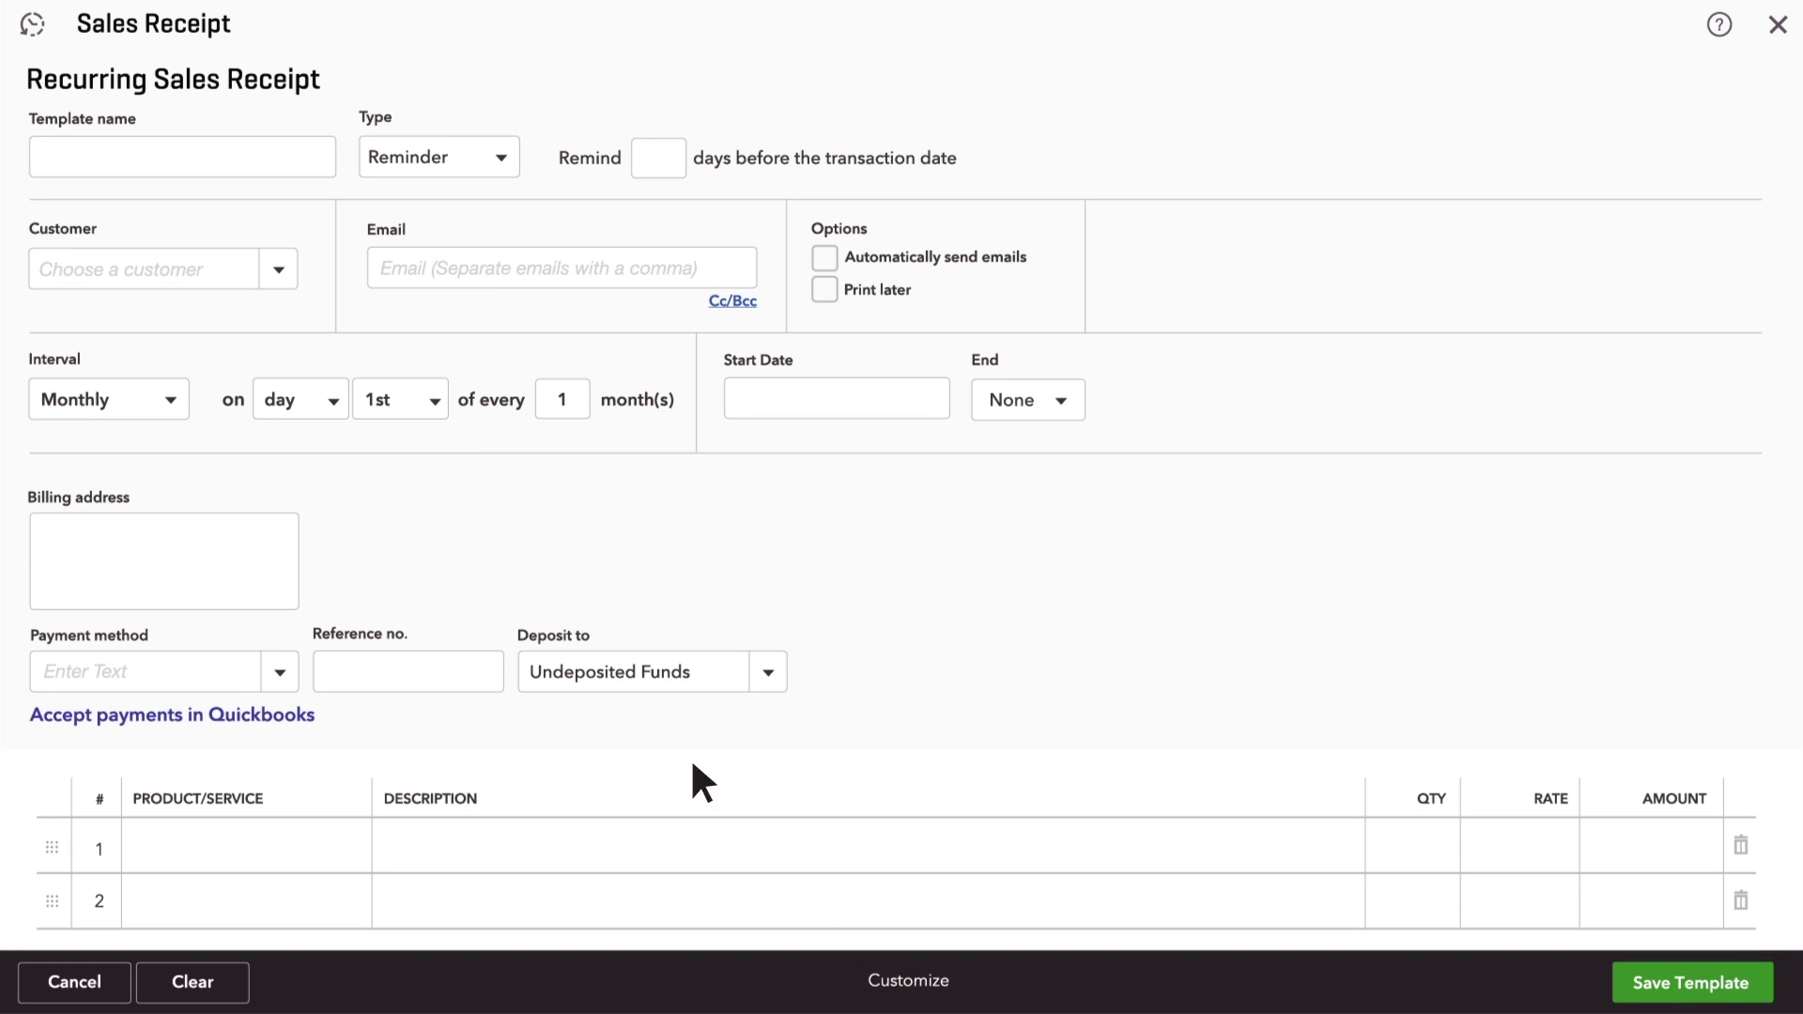
{"action": "type", "text": "WeeklyLandscaping"}
{"action": "left_click", "coordinate": [502, 159]}
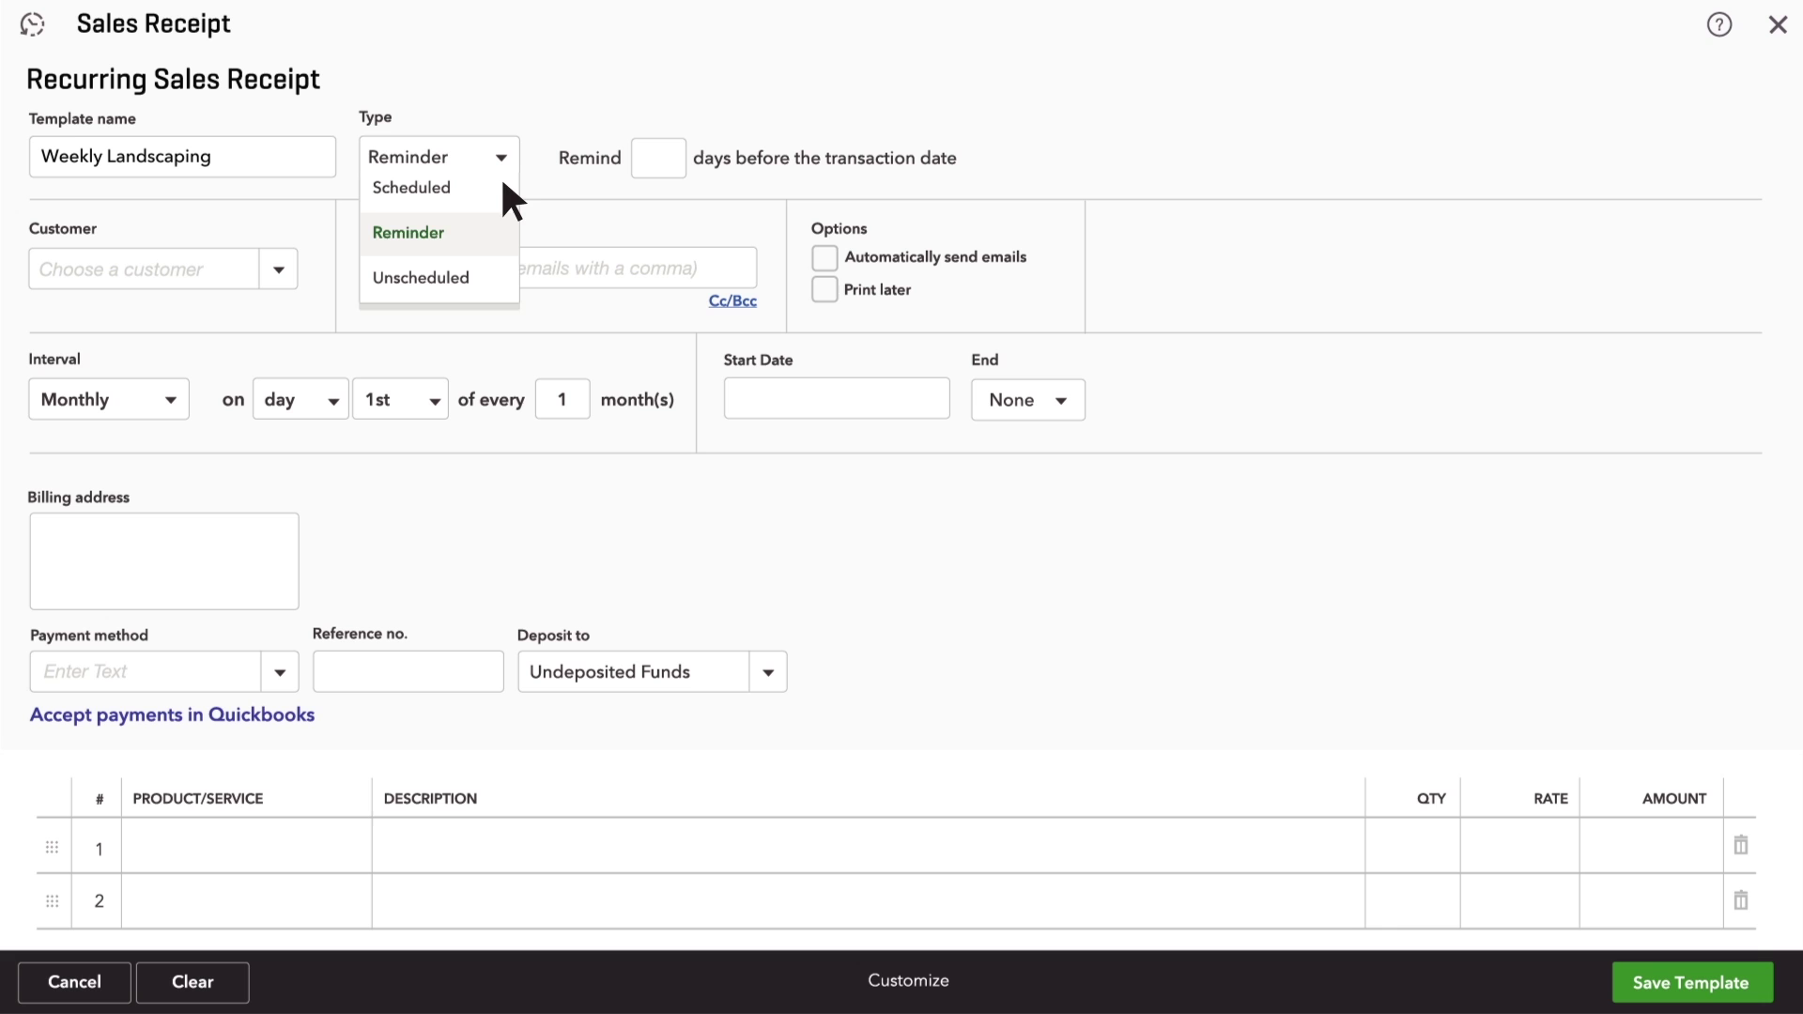
{"action": "left_click", "coordinate": [498, 189]}
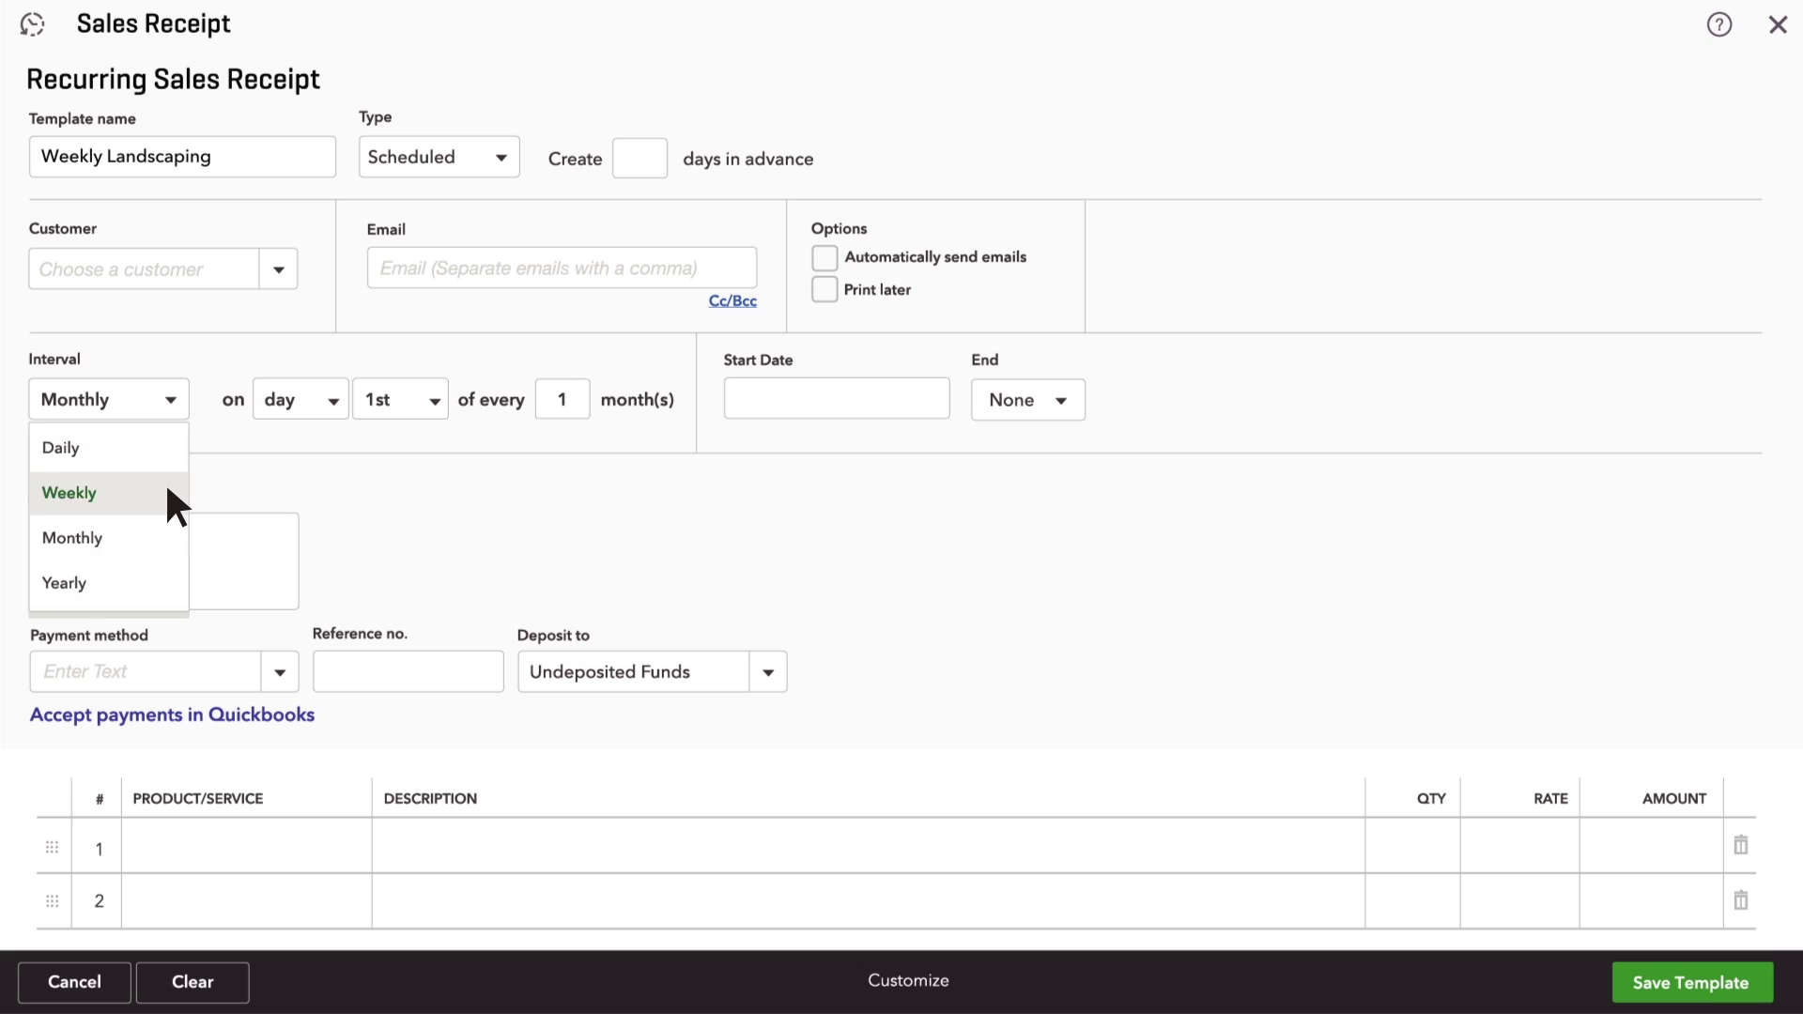
Schedule it weekly on Wednesdays from 11/01/2017, ending after 10 occurrences
{"action": "left_click", "coordinate": [166, 480]}
{"action": "left_click", "coordinate": [583, 395]}
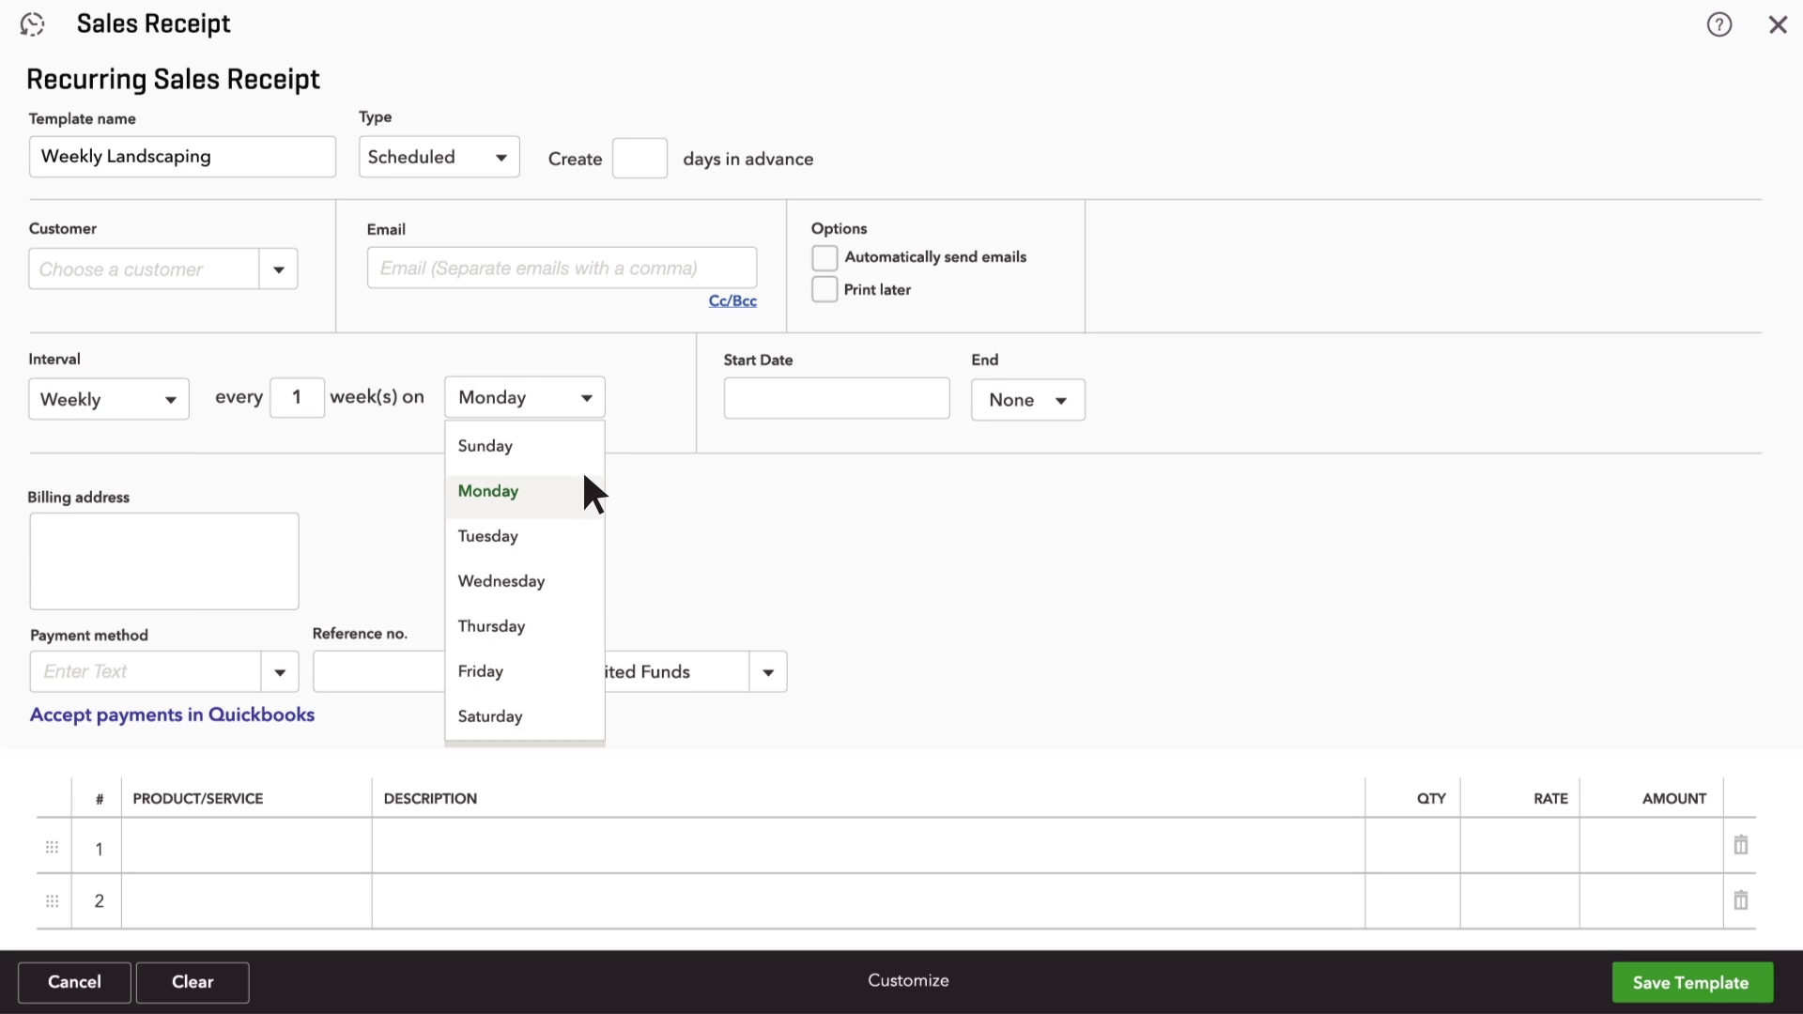
{"action": "left_click", "coordinate": [583, 576]}
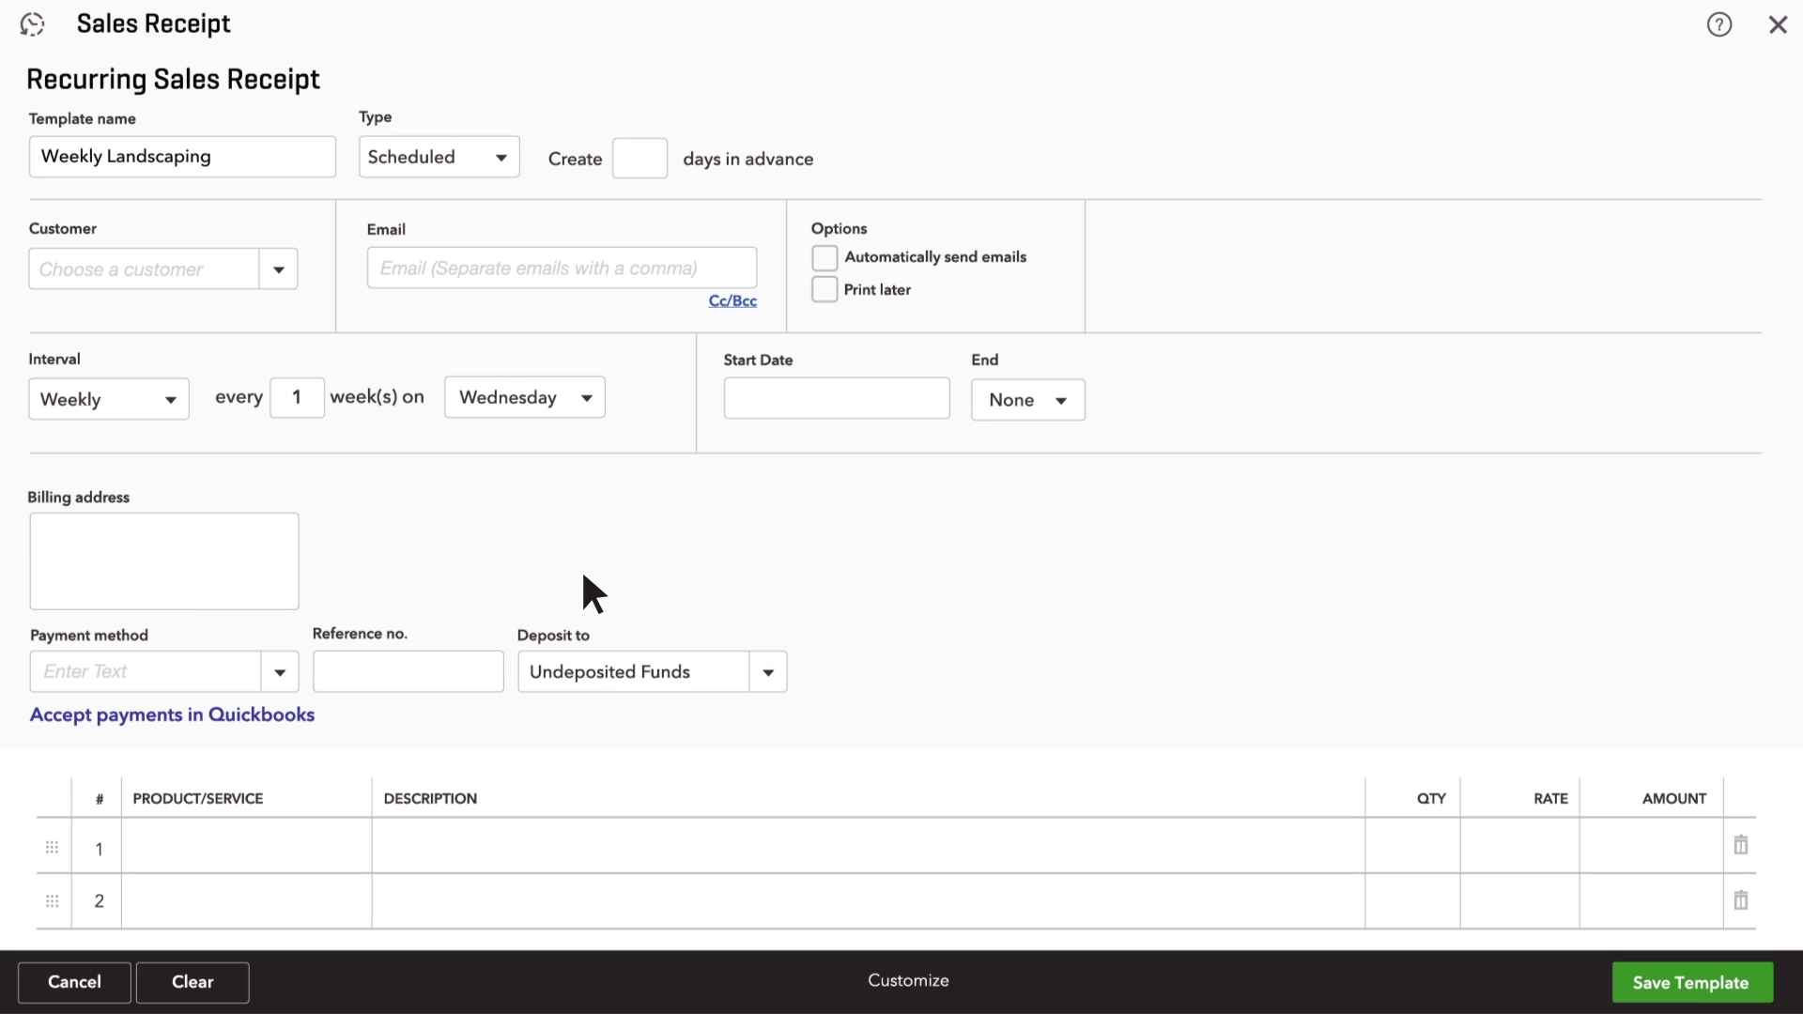
{"action": "left_click", "coordinate": [808, 405]}
{"action": "type", "text": "11/01/2017"}
{"action": "left_click", "coordinate": [1030, 402]}
{"action": "left_click", "coordinate": [1061, 529]}
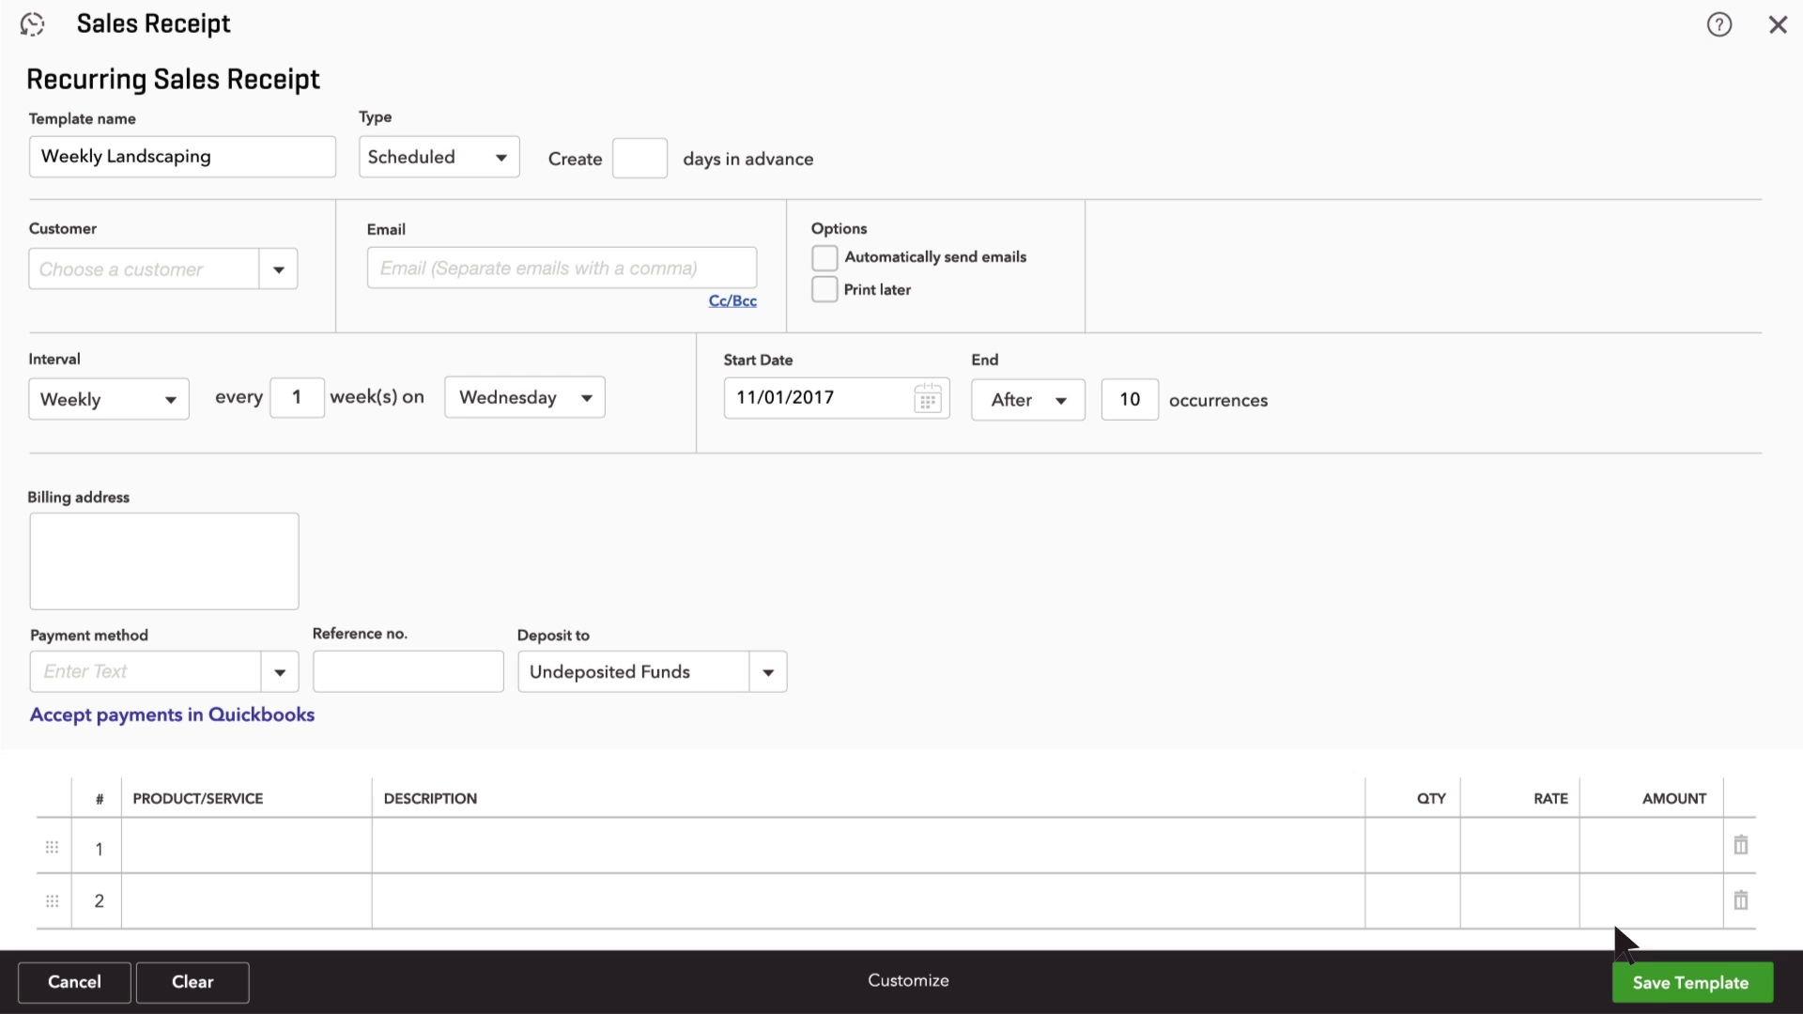
Save the Weekly Landscaping template, bringing up the credit card billing authorization form
{"action": "left_click", "coordinate": [1678, 990]}
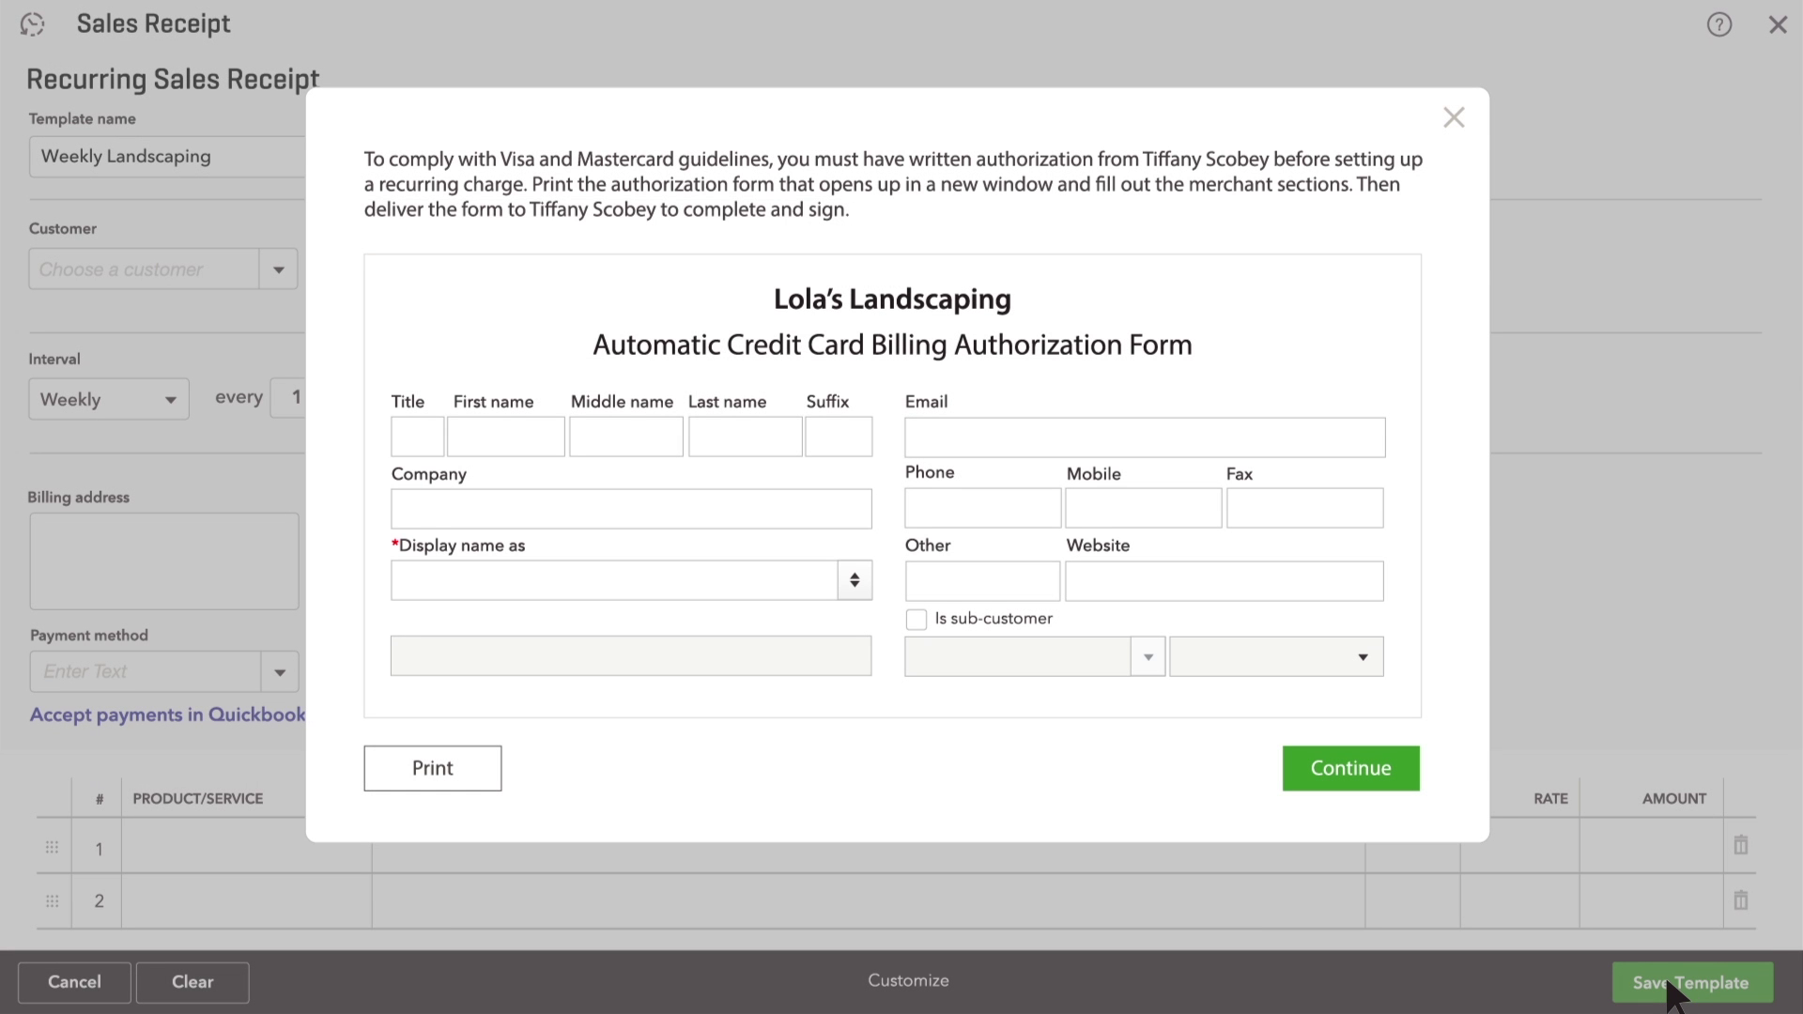